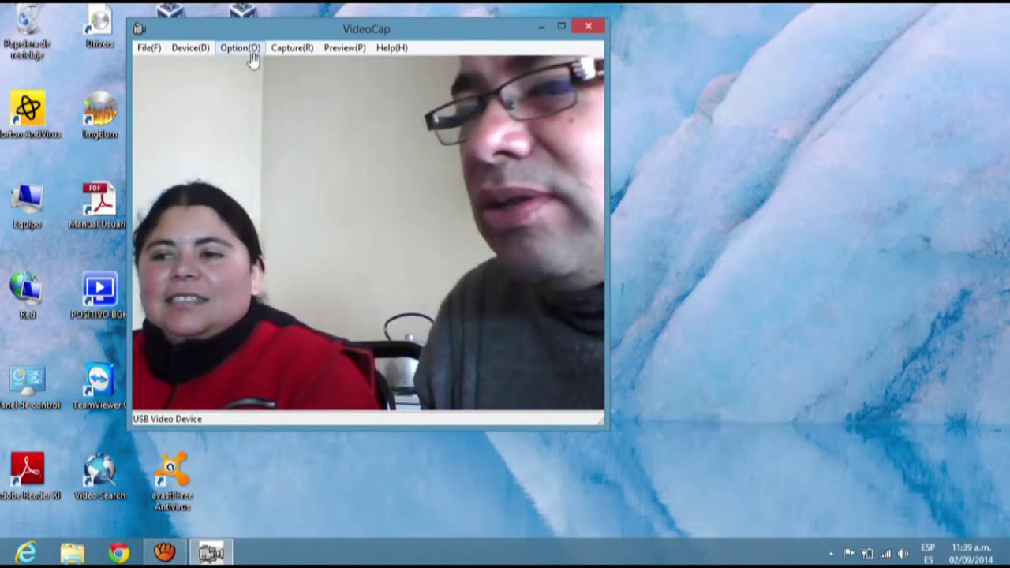
View the video capture pin properties and the video capture filter properties, closing each dialog without applying changes
left_click(238, 49)
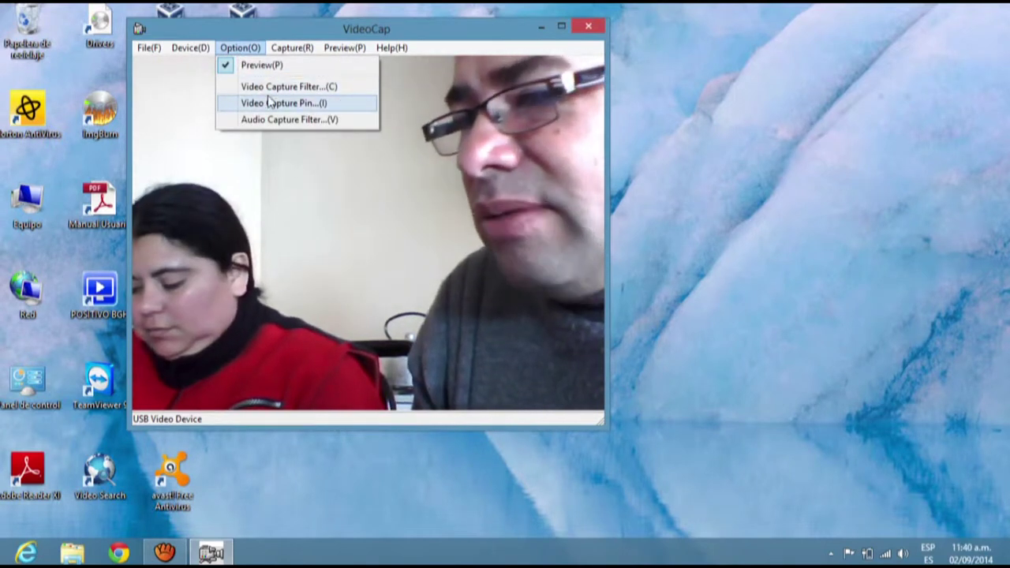
left_click(268, 103)
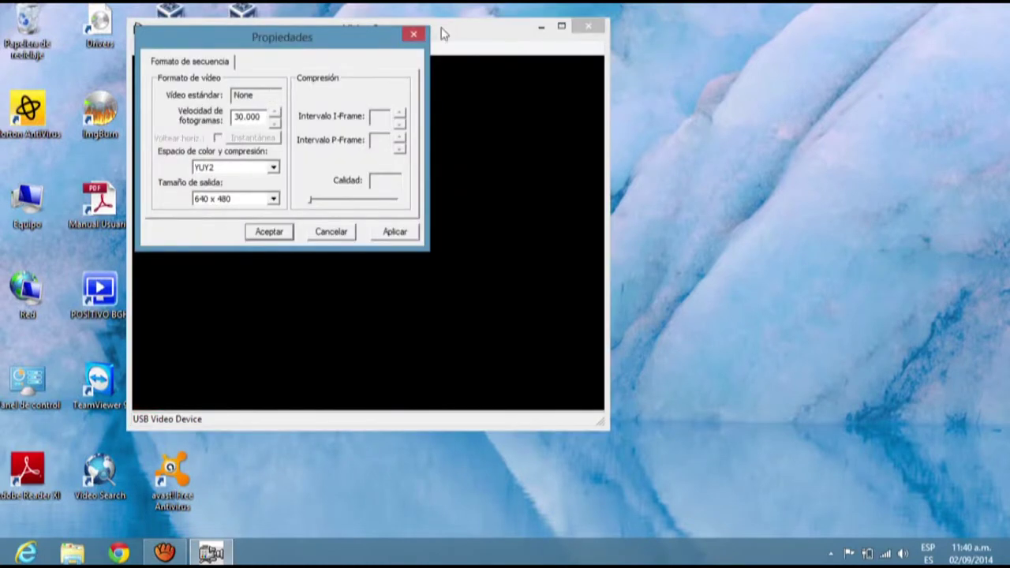
left_click(413, 36)
left_click(240, 48)
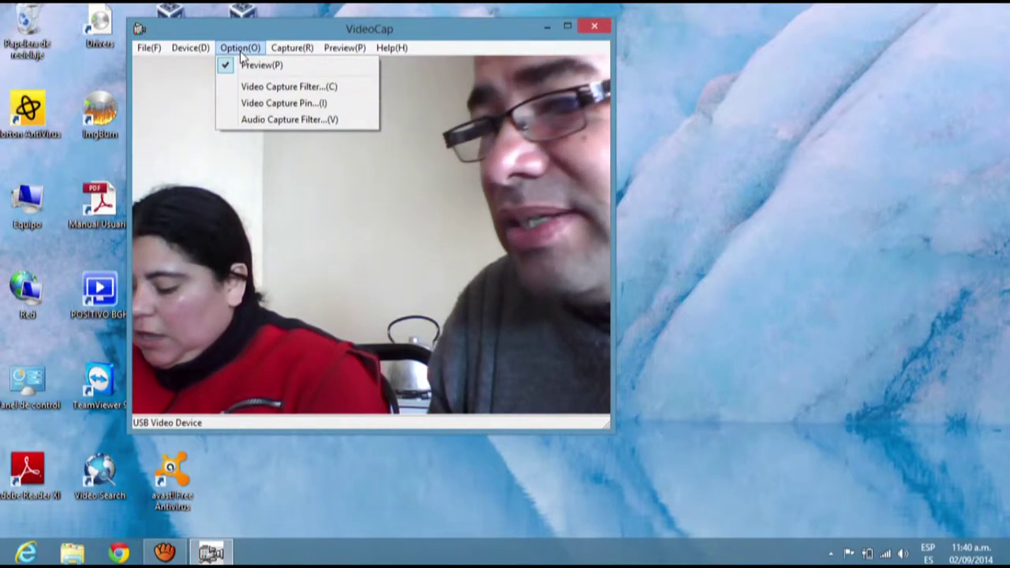
left_click(254, 87)
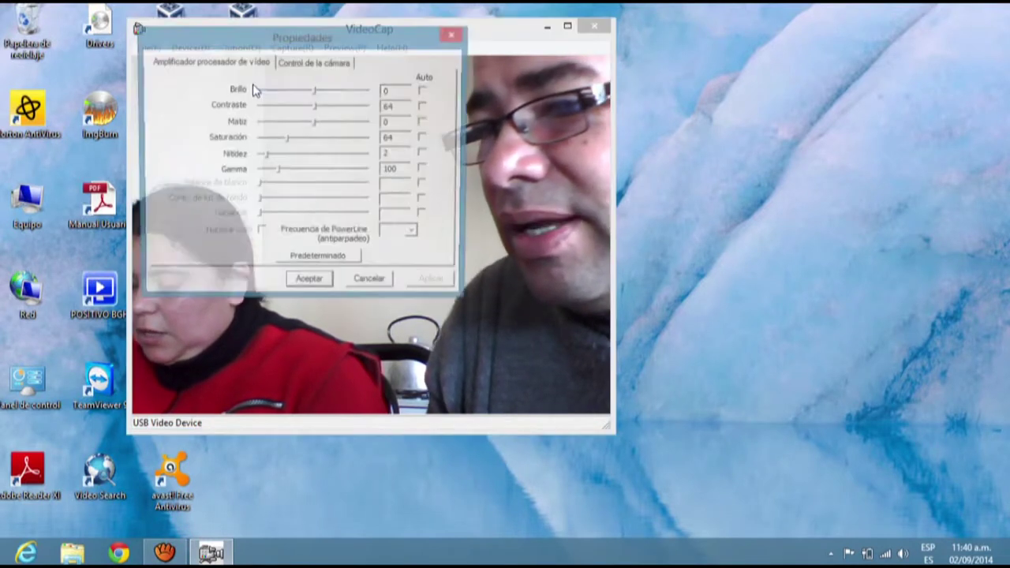
left_click(454, 37)
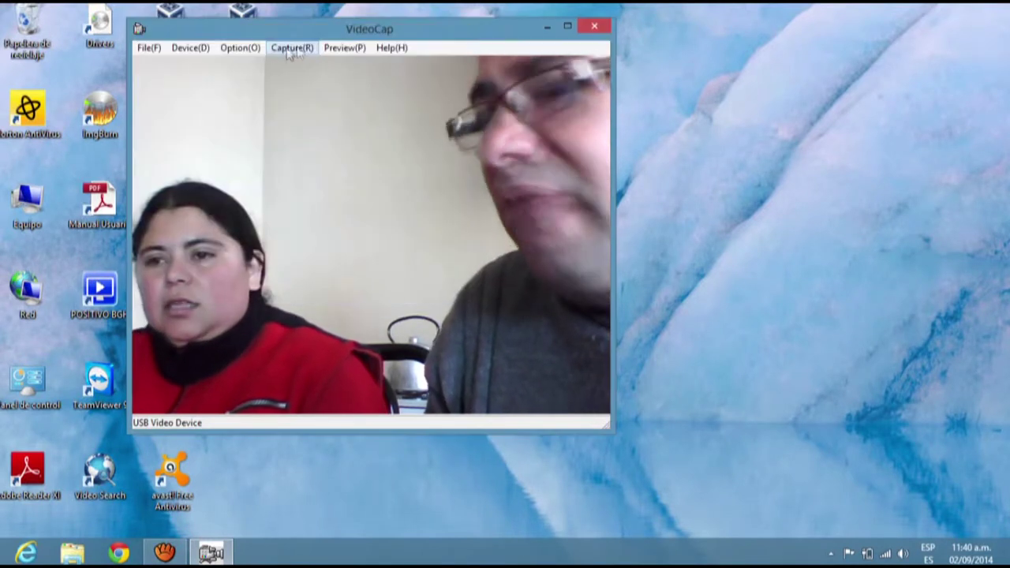
Open the video capture pin properties again and move the dialog clear of the menus to examine the video format settings
left_click(241, 48)
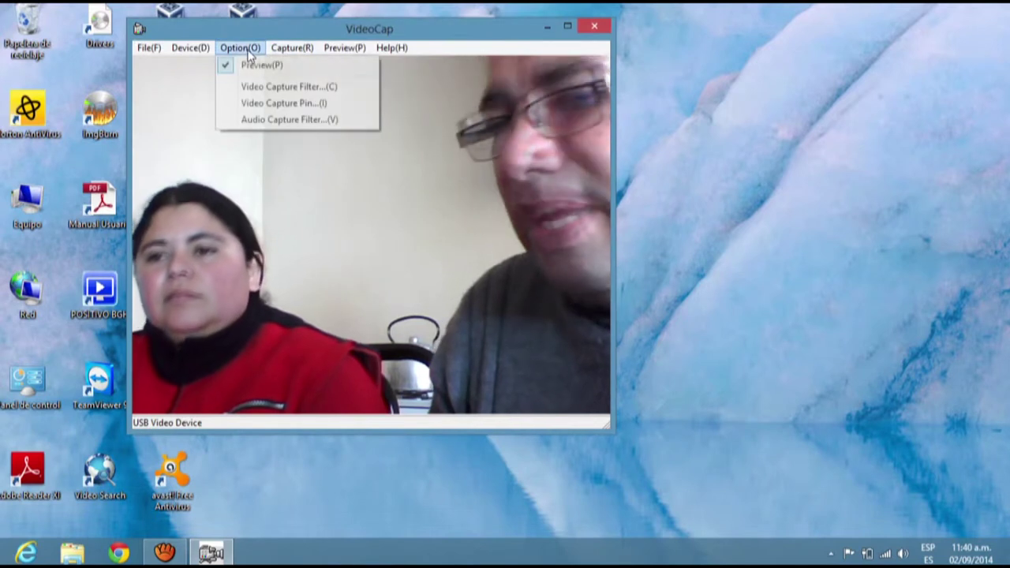
left_click(272, 107)
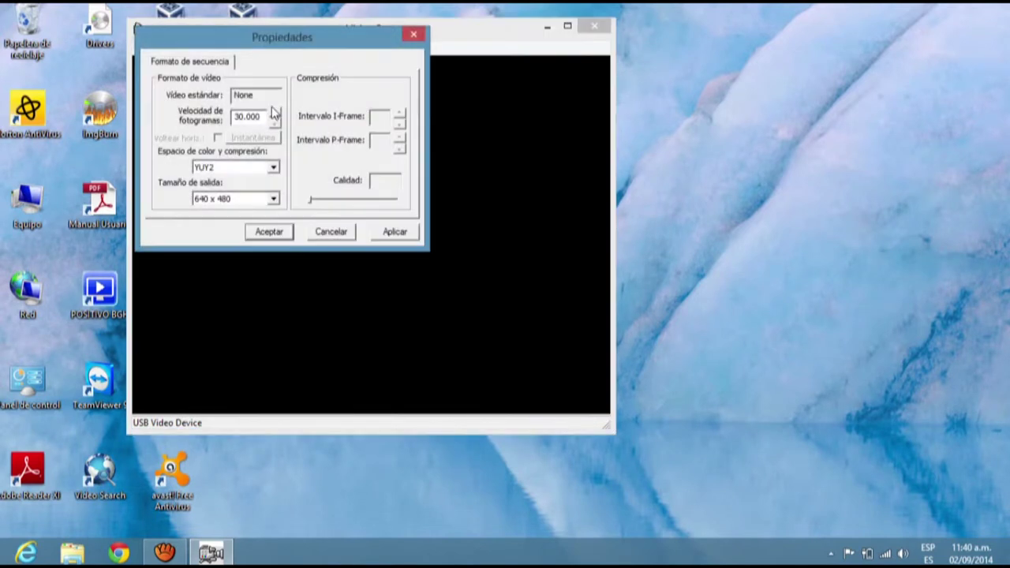
left_click_drag(278, 35, 517, 75)
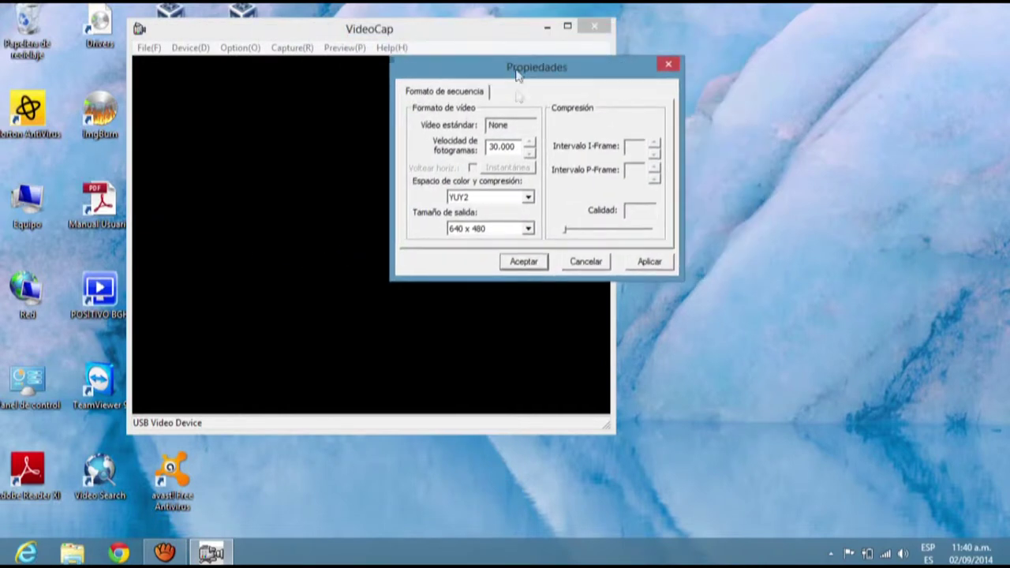
double_click(516, 129)
left_click(517, 129)
left_click_drag(521, 79, 552, 90)
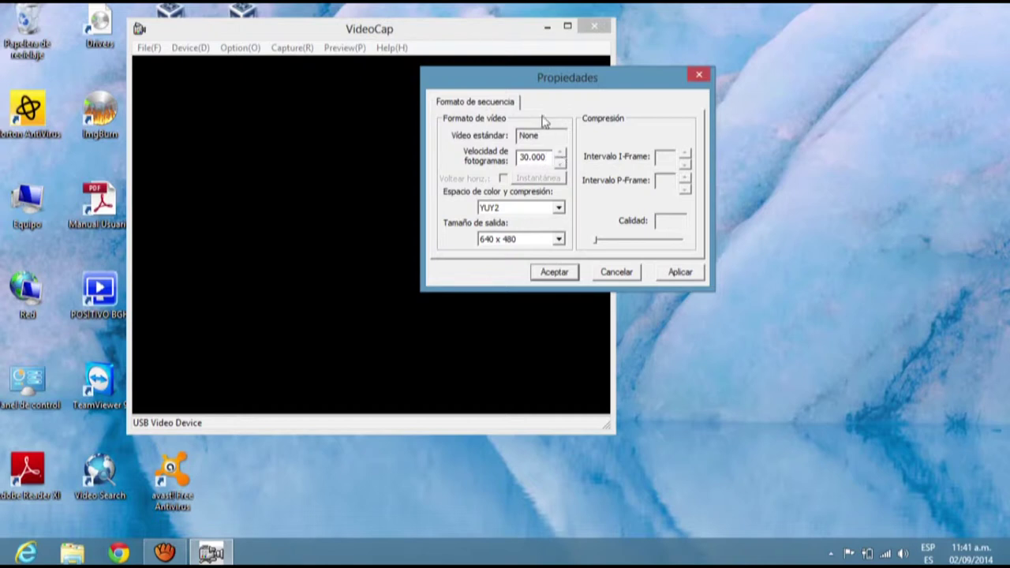
left_click_drag(506, 87, 484, 108)
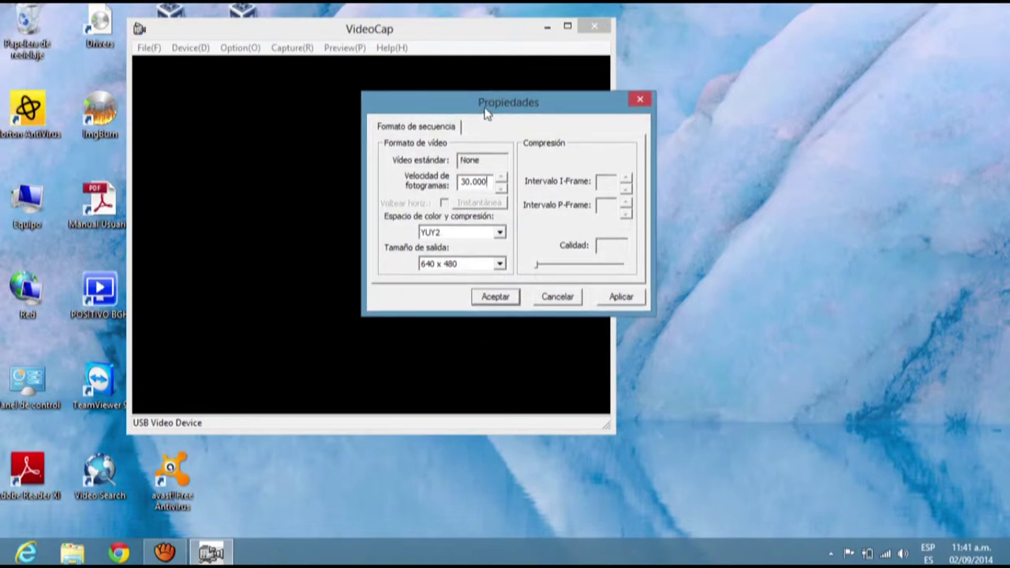
Check the available color space and compression formats and choose YUY2
left_click(475, 233)
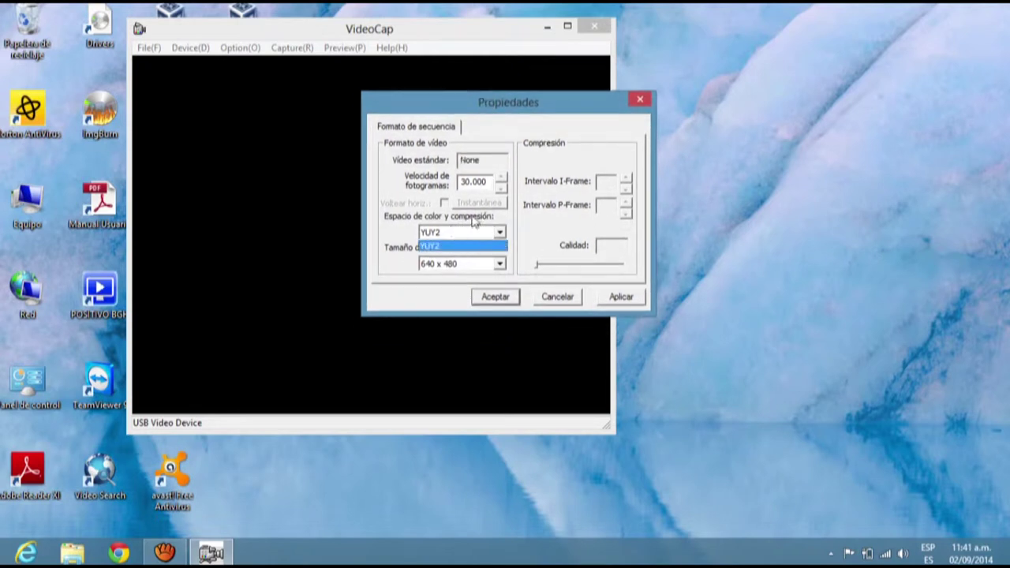
left_click(474, 232)
left_click(476, 230)
left_click(451, 248)
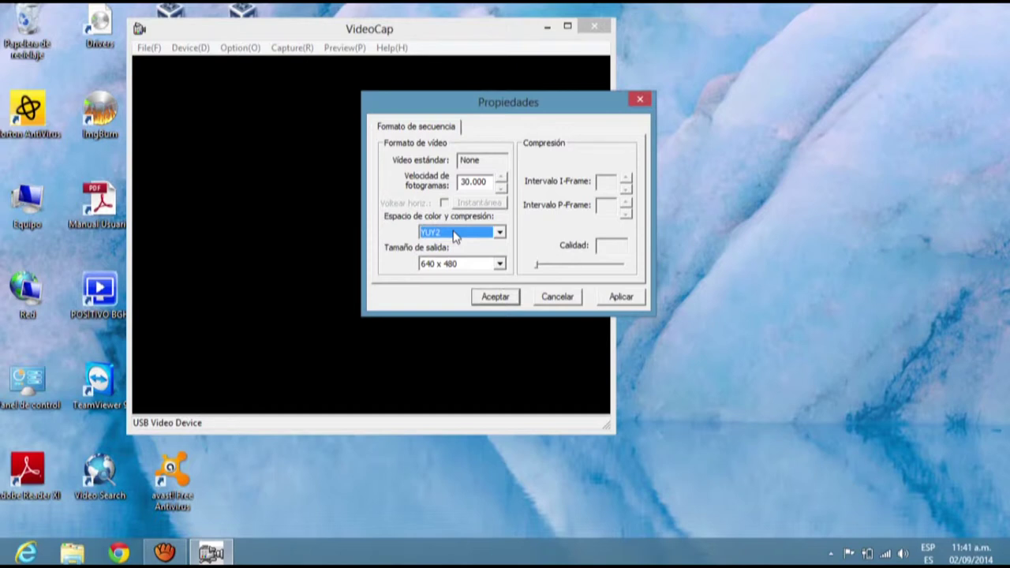
left_click(454, 234)
left_click(454, 237)
left_click(454, 236)
left_click(454, 235)
Keep the output size at 640 x 480, apply the video format and accept the capture pin properties
left_click(440, 266)
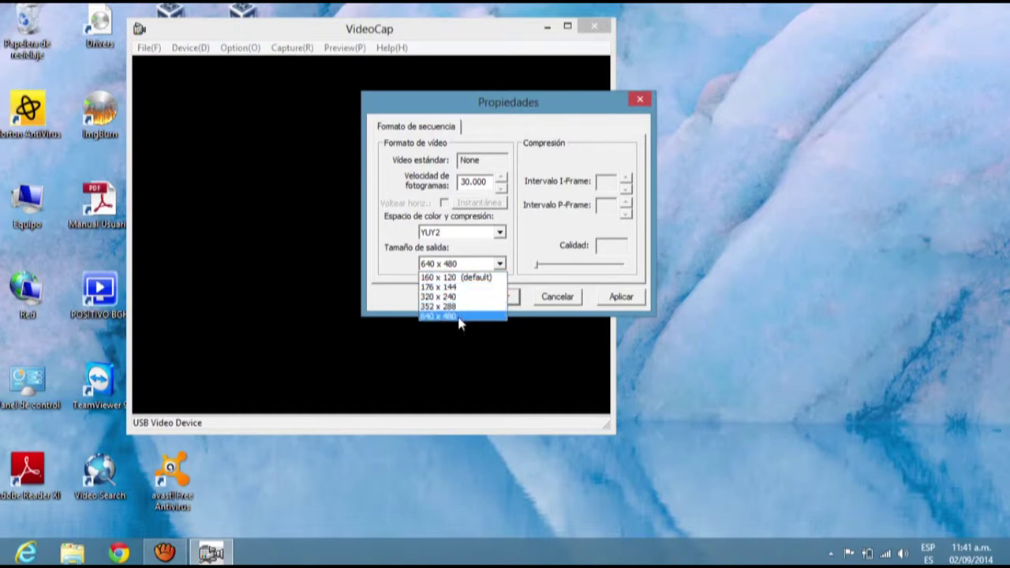
left_click(466, 254)
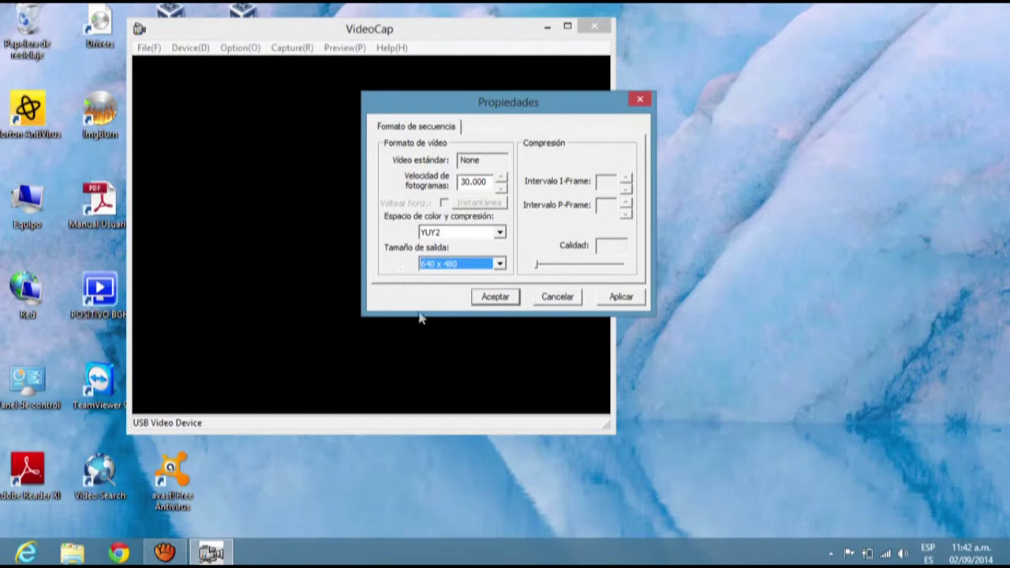
left_click(613, 302)
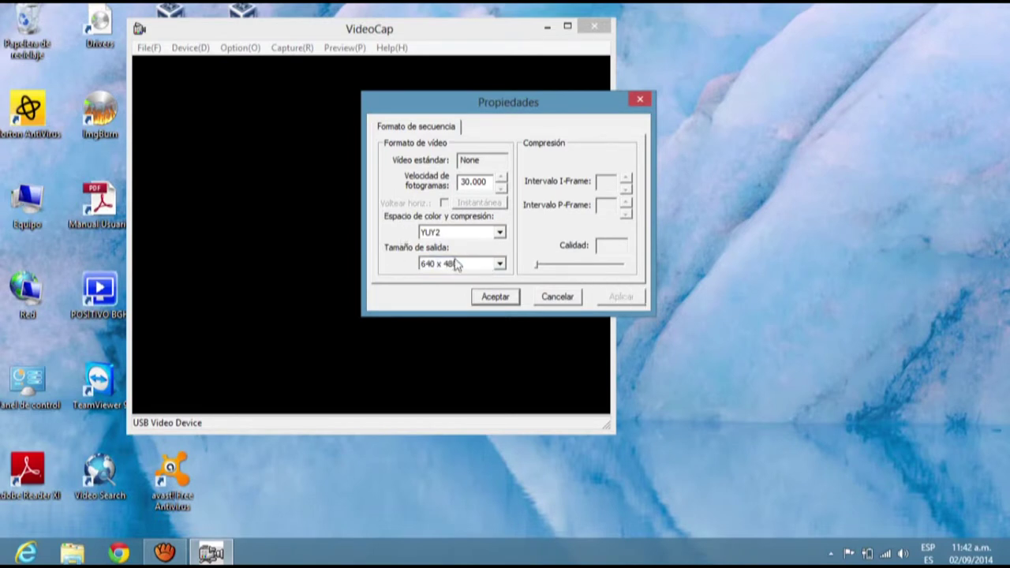
left_click(498, 298)
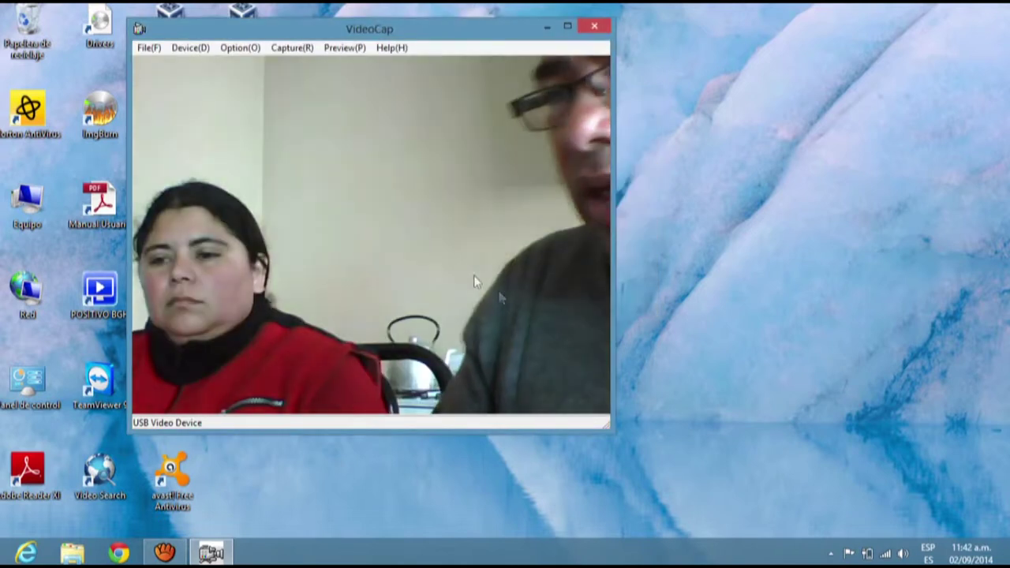
Review the audio capture filter's input mixer properties and its pin line selection, then accept the dialog
left_click(240, 48)
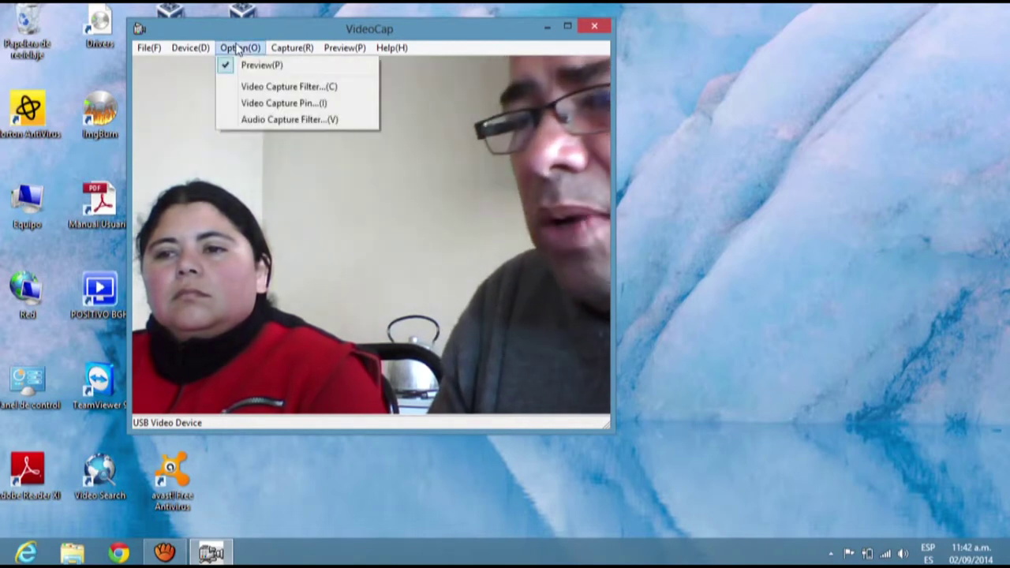
left_click(256, 120)
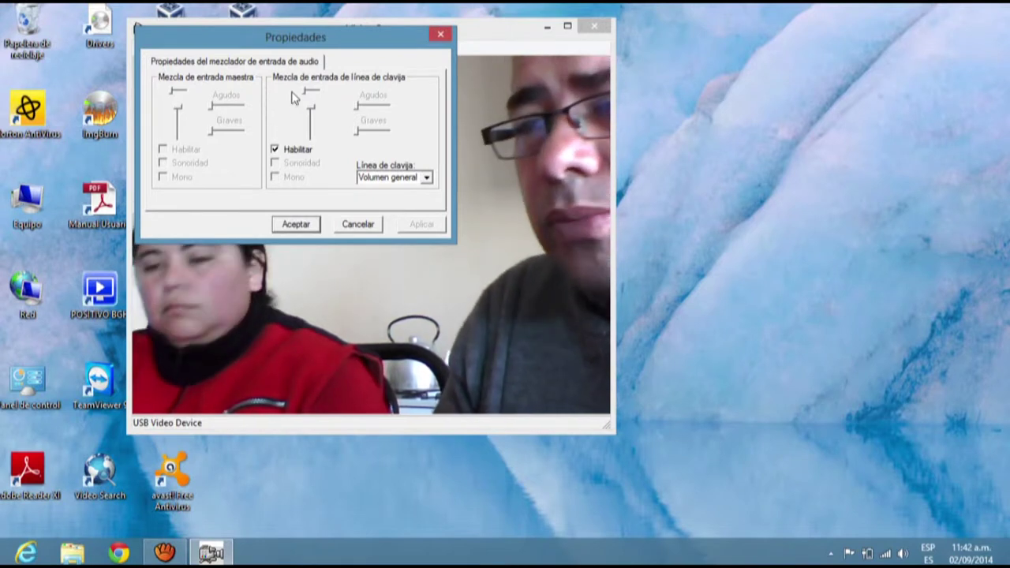
left_click_drag(310, 42, 279, 28)
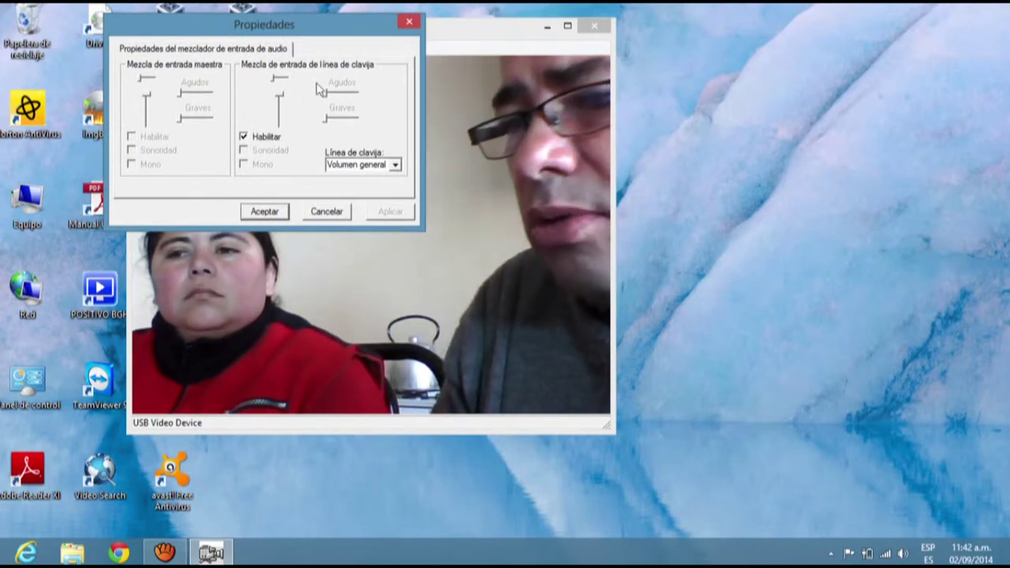
left_click(367, 164)
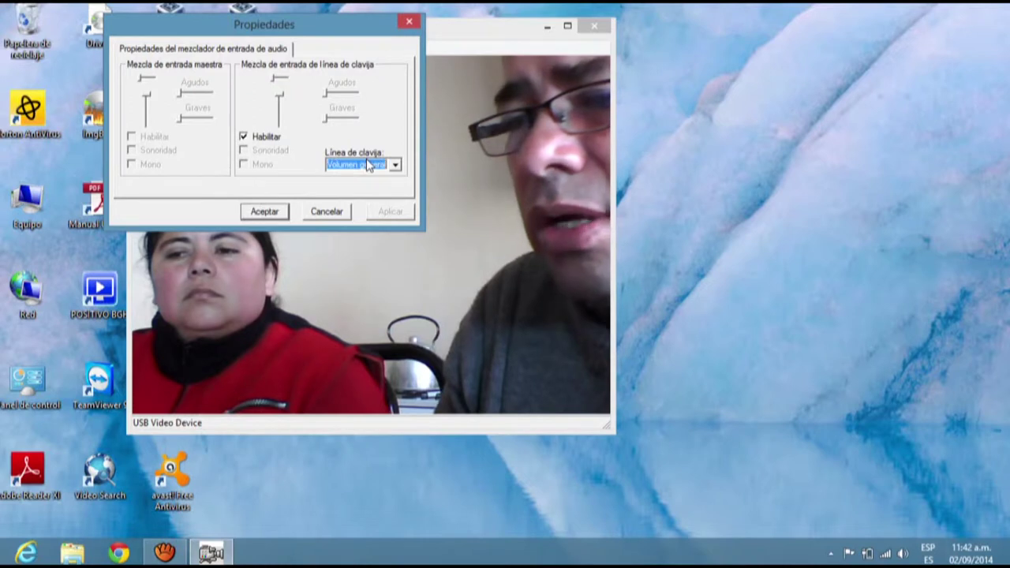
left_click(395, 165)
key("super+c")
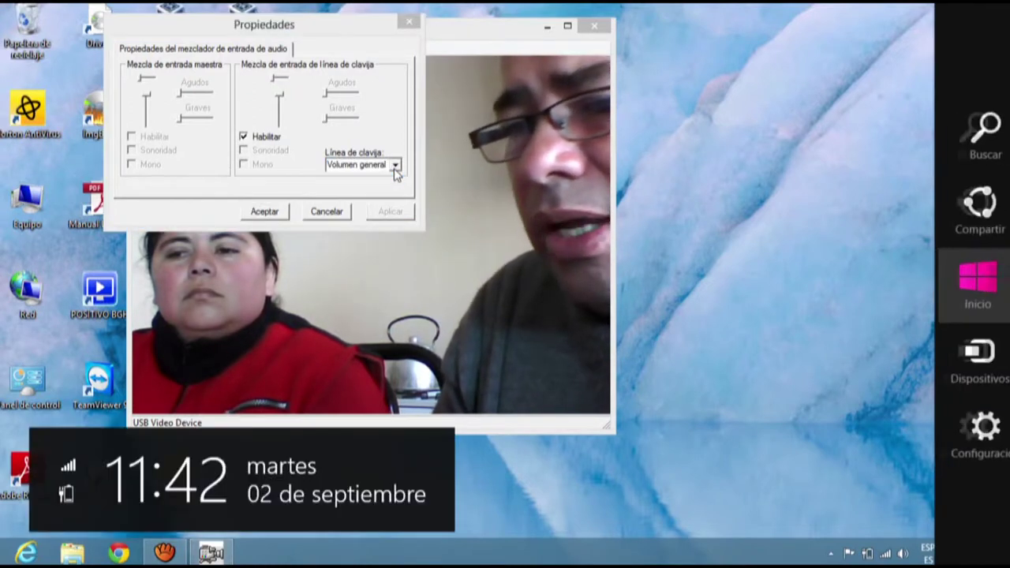
left_click(261, 212)
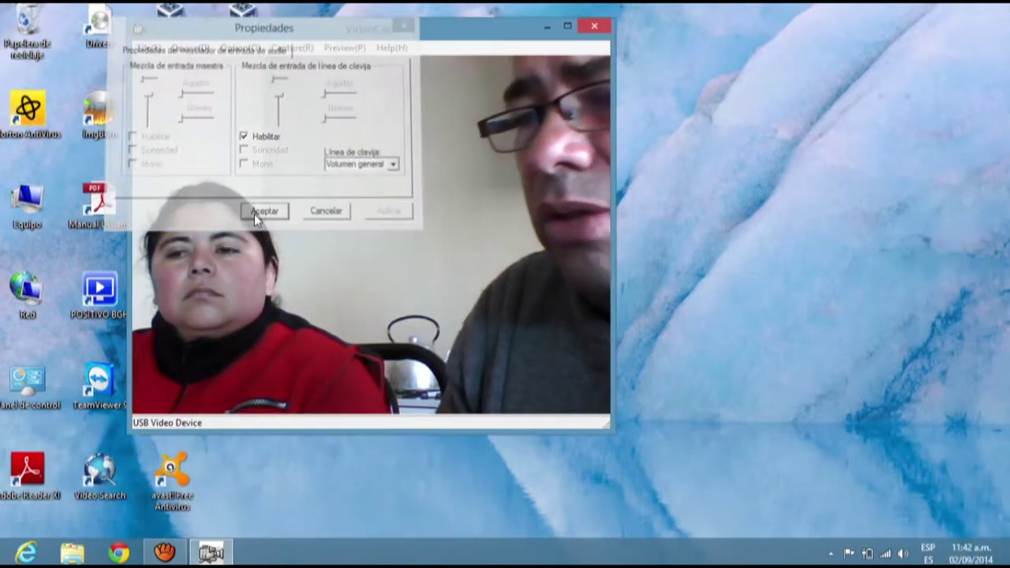
left_click(240, 50)
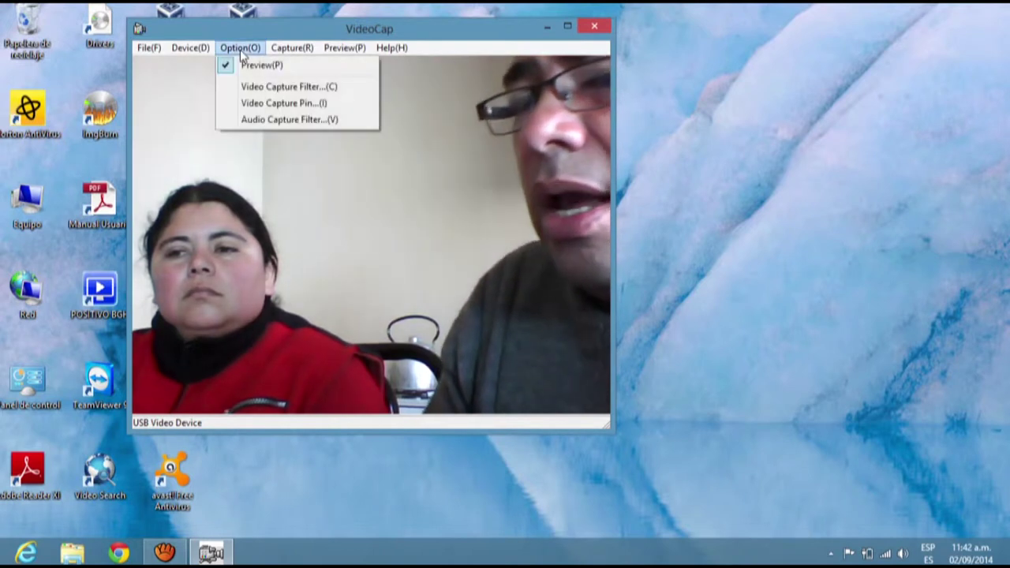
mouse_move(279, 55)
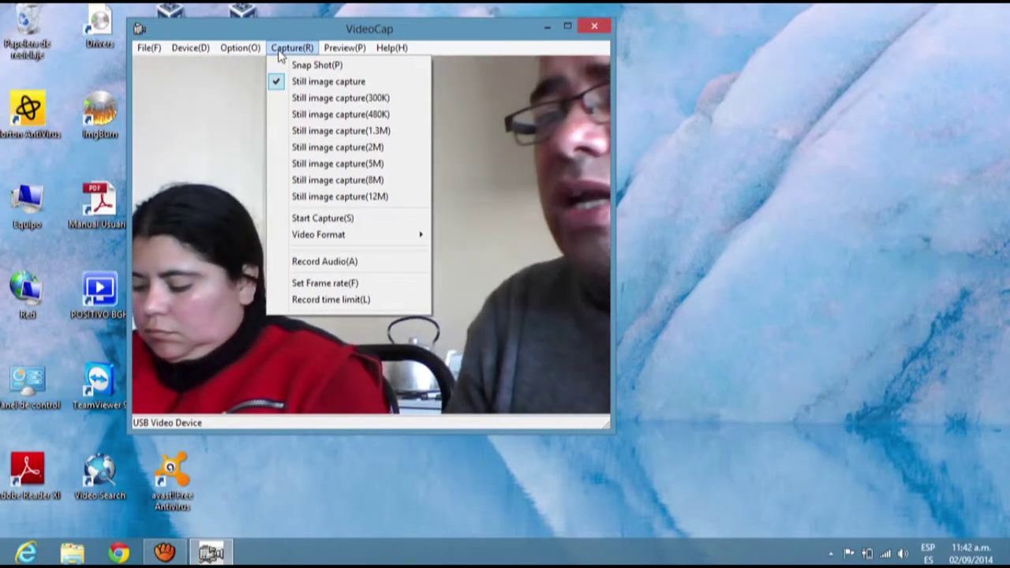
left_click(278, 51)
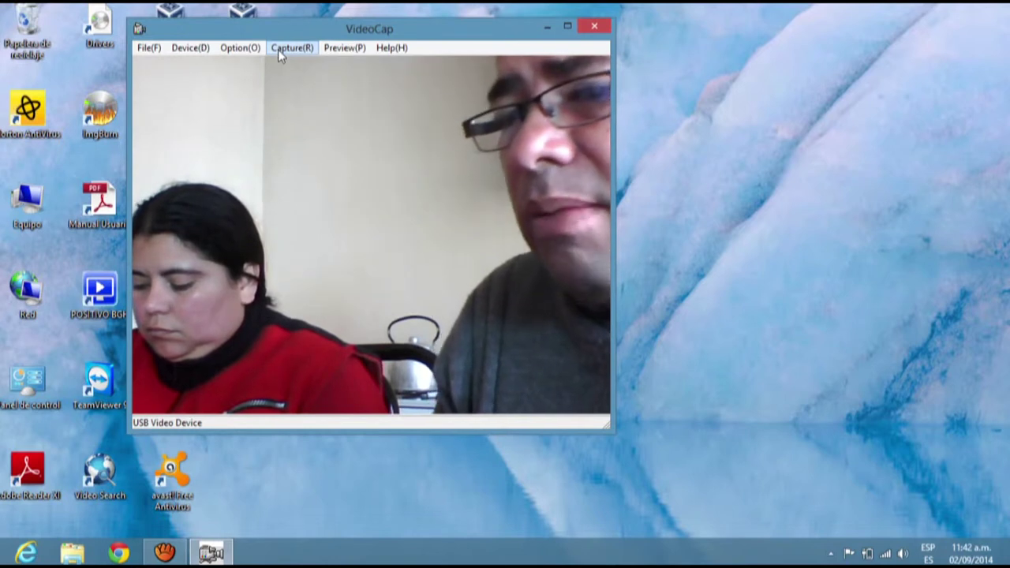
left_click(279, 50)
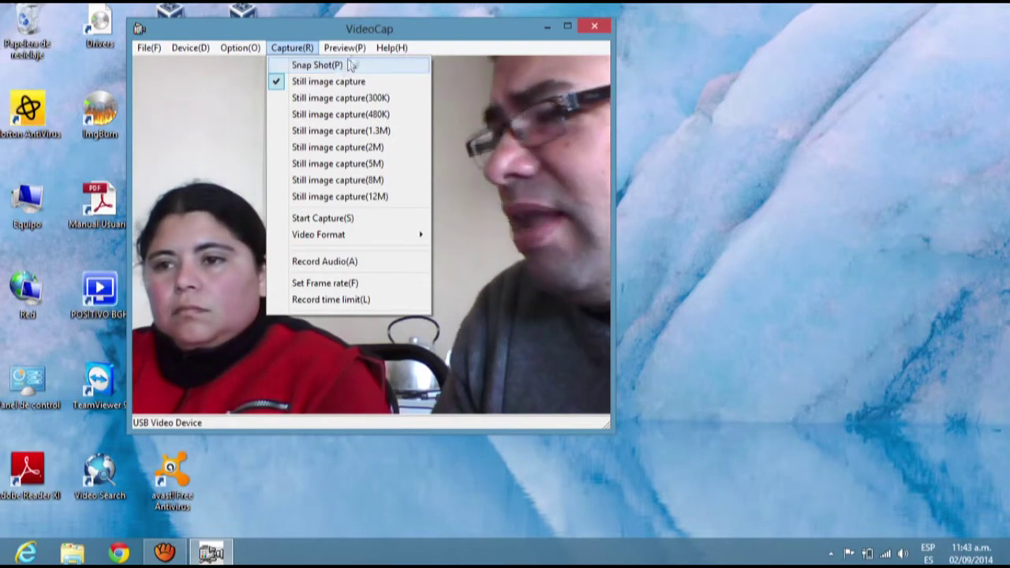
mouse_move(353, 44)
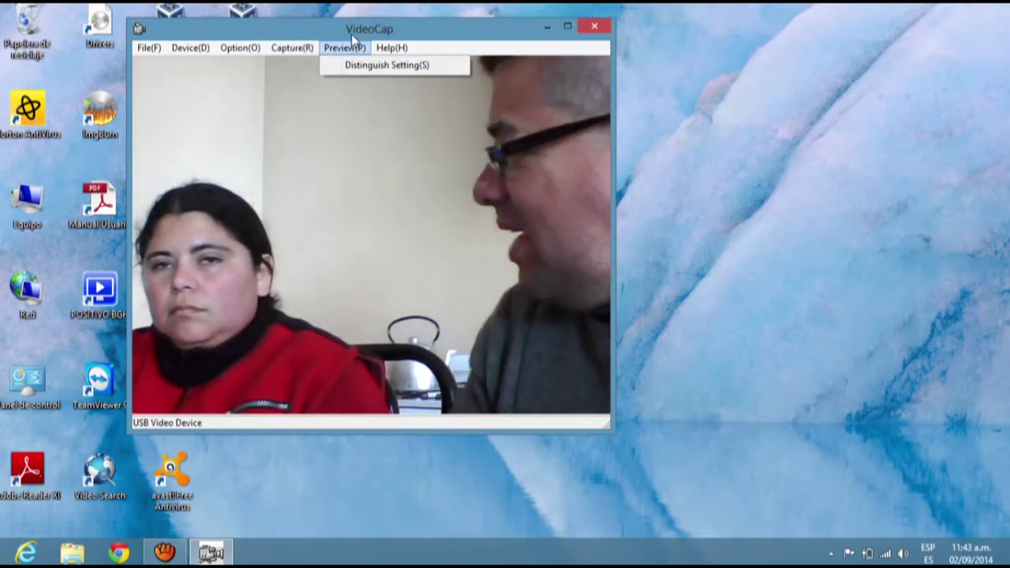
left_click(333, 34)
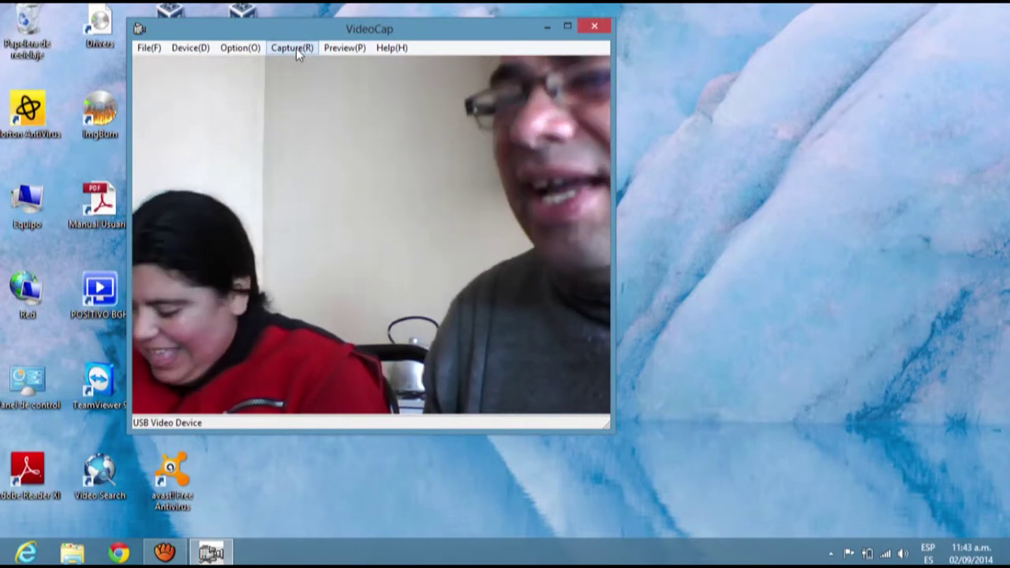
Take two snapshots of the live webcam picture
left_click(296, 48)
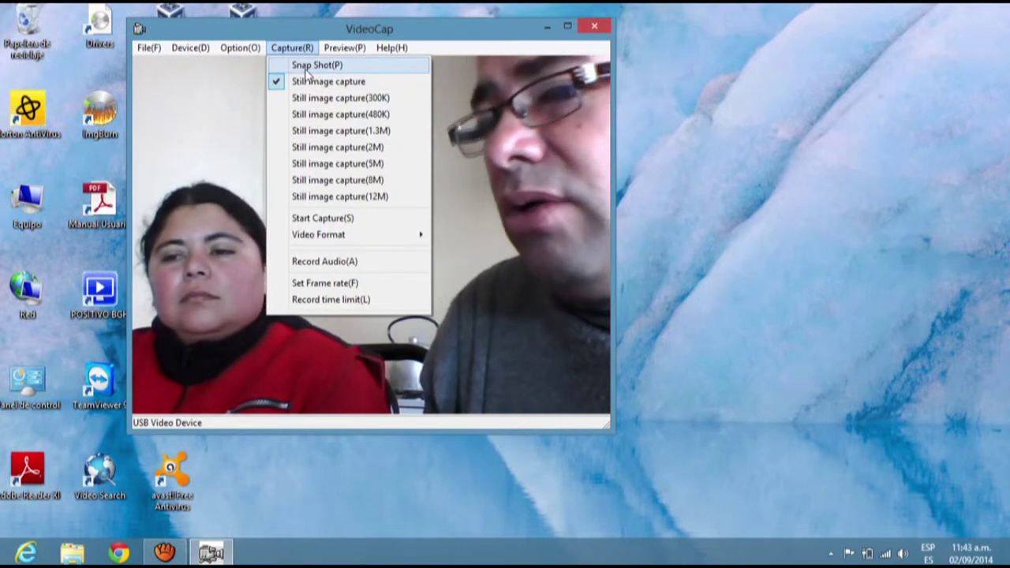
left_click(307, 70)
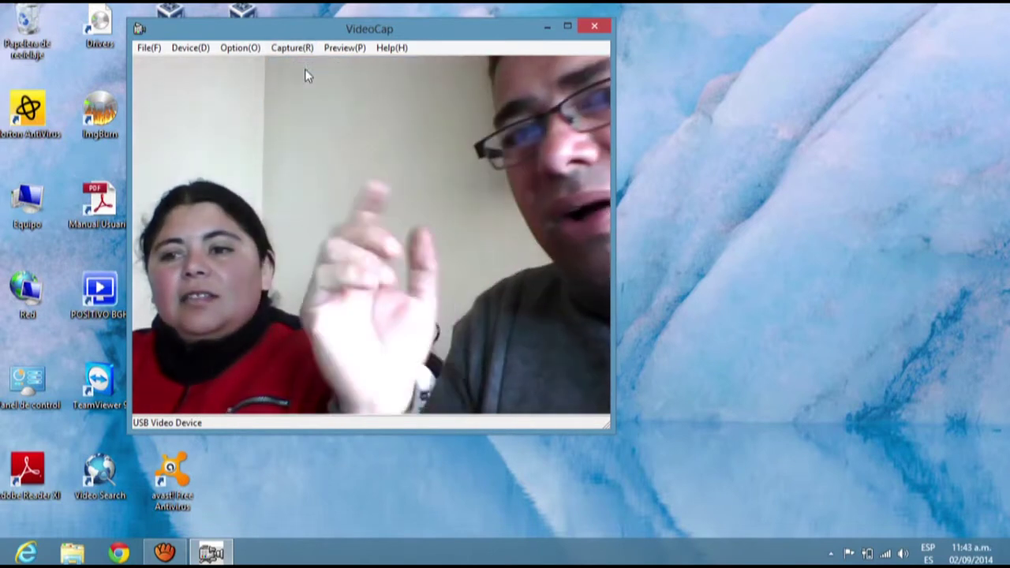
left_click(291, 48)
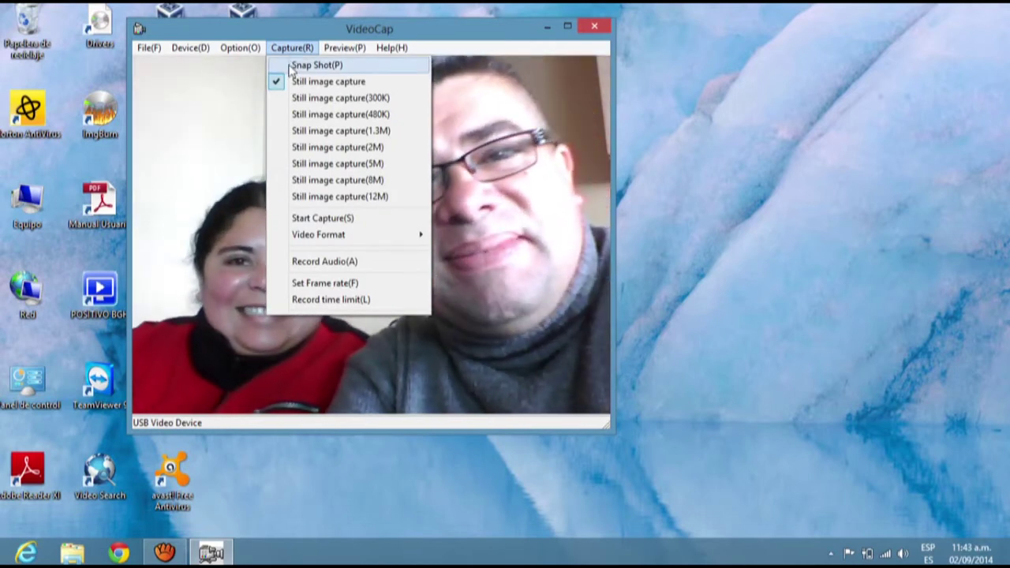
left_click(291, 68)
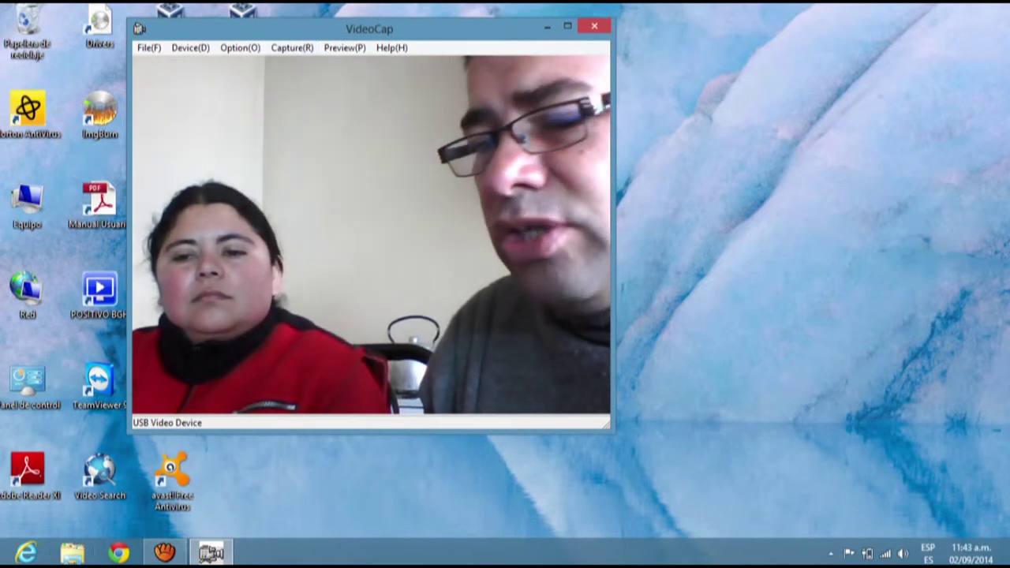
Switch to File Explorer, open the Downloads folder and preview the captured image Still0003
left_click(72, 553)
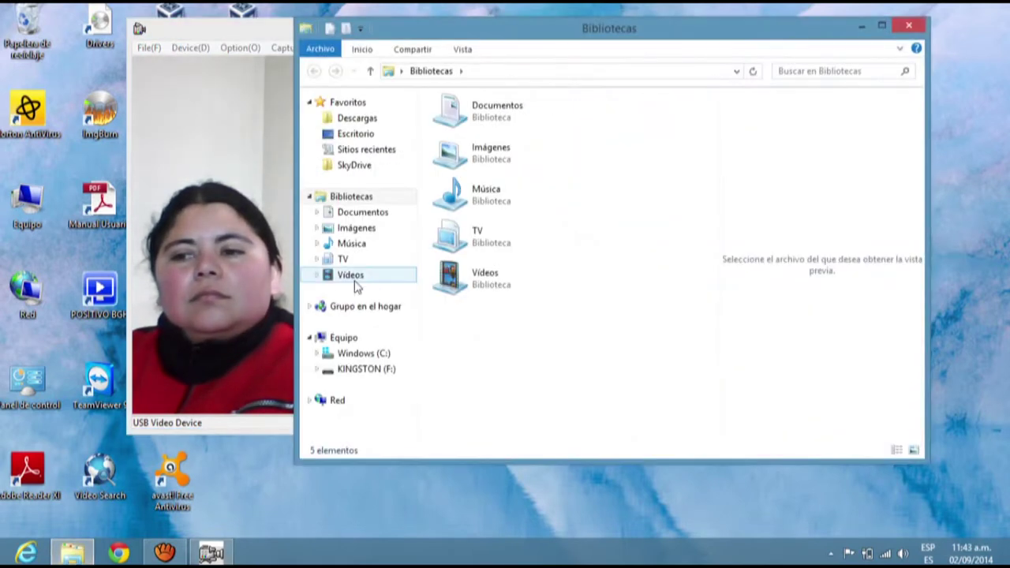
left_click(360, 125)
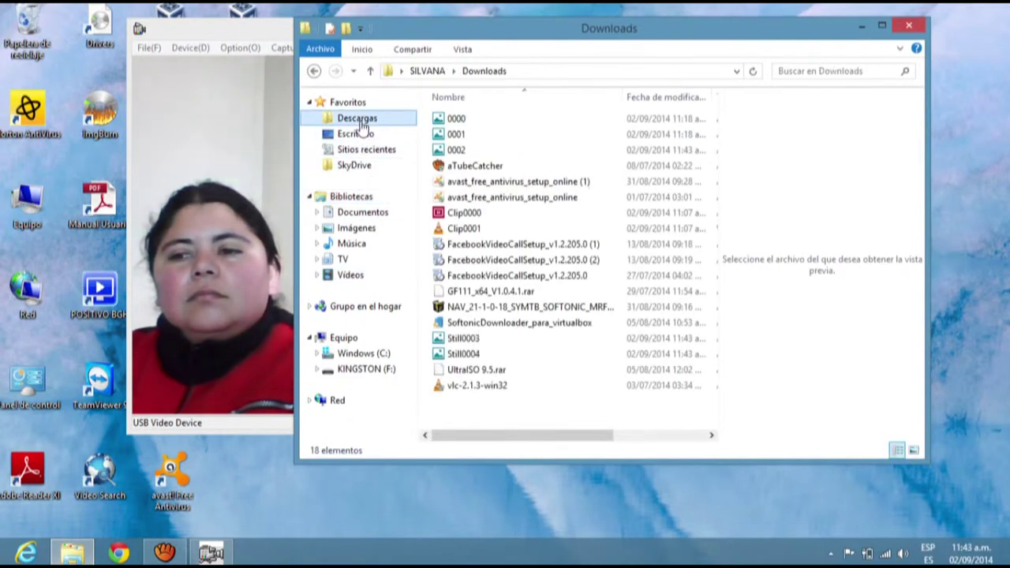
left_click(464, 340)
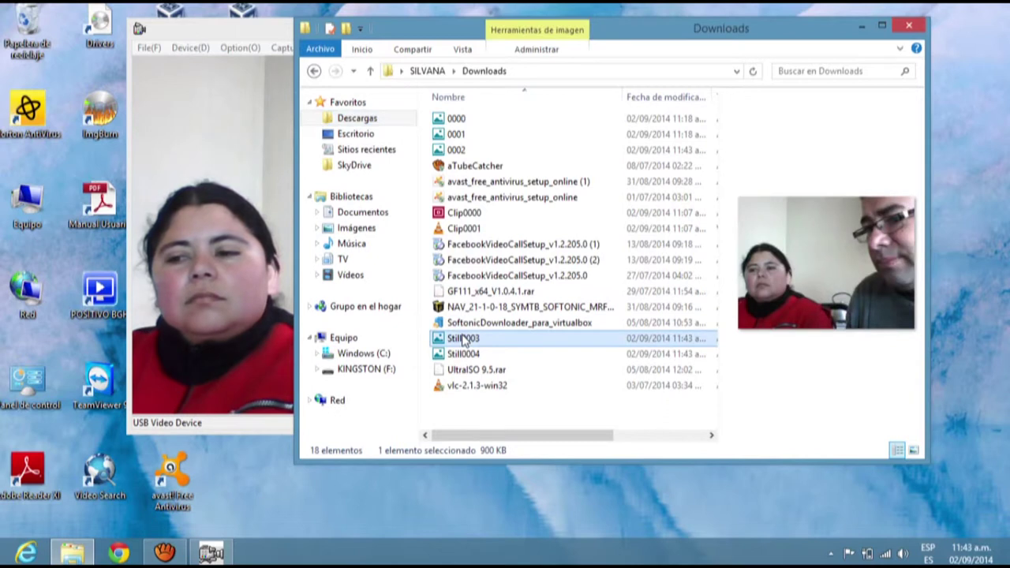
Preview the captured images Still0004, Still0003, 0002, 0001 and 0000 in the Downloads folder
left_click(462, 355)
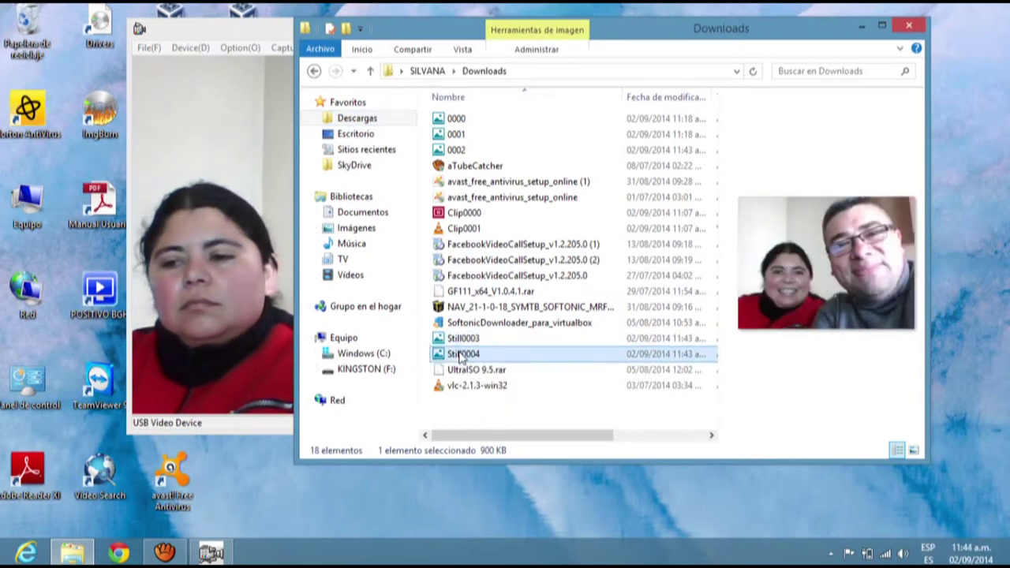
left_click(459, 340)
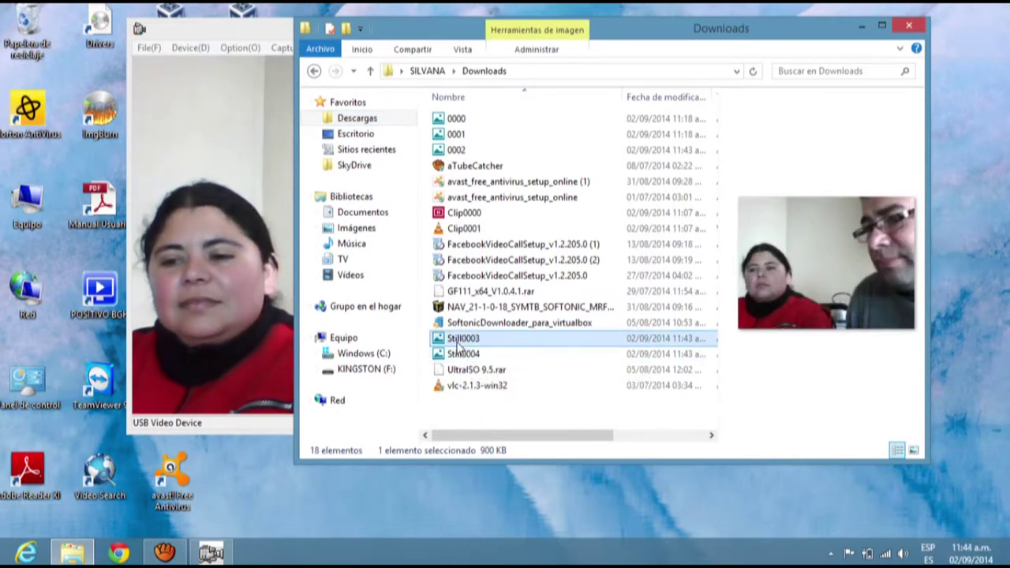
left_click(461, 151)
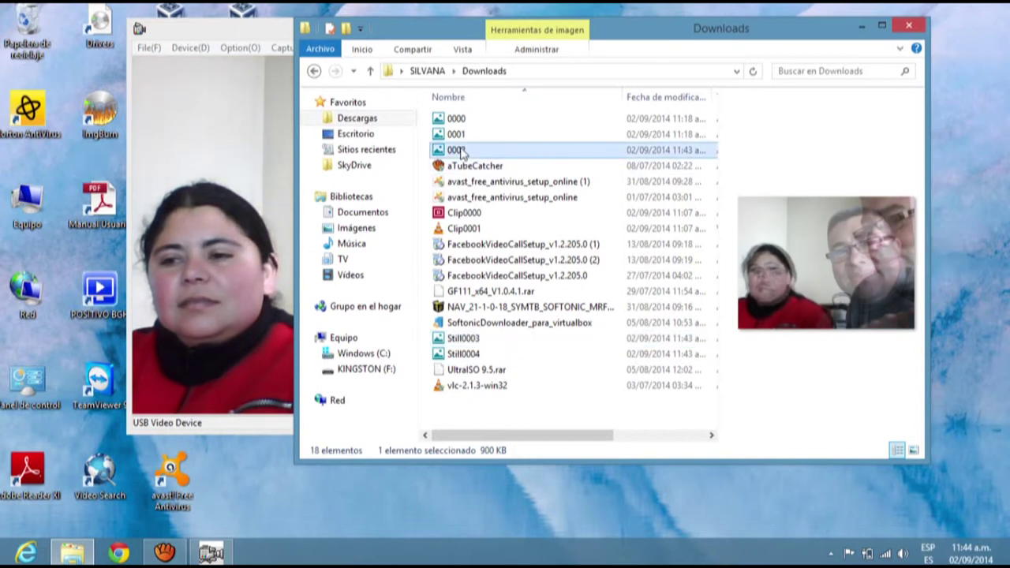
left_click(457, 136)
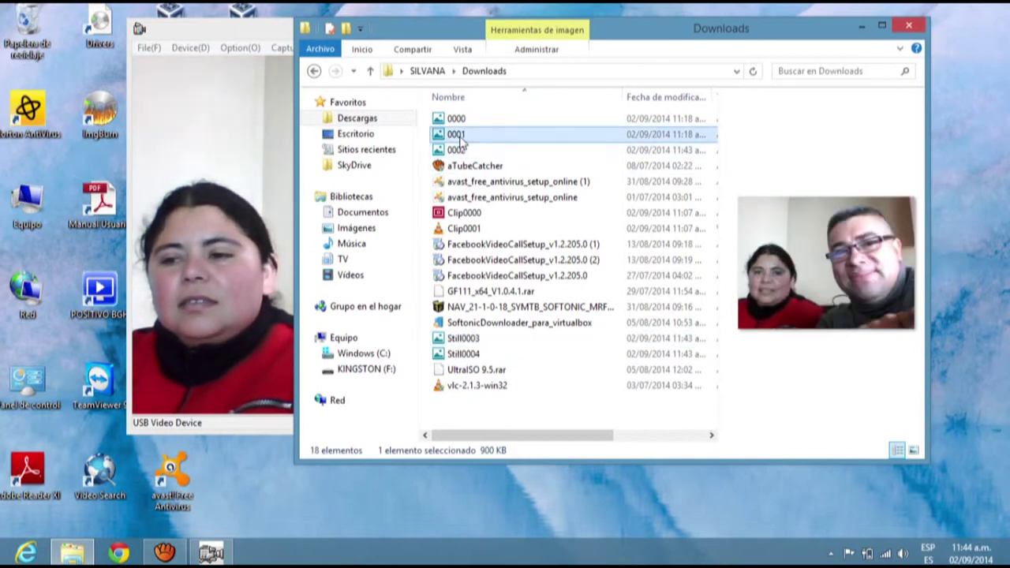
left_click(457, 121)
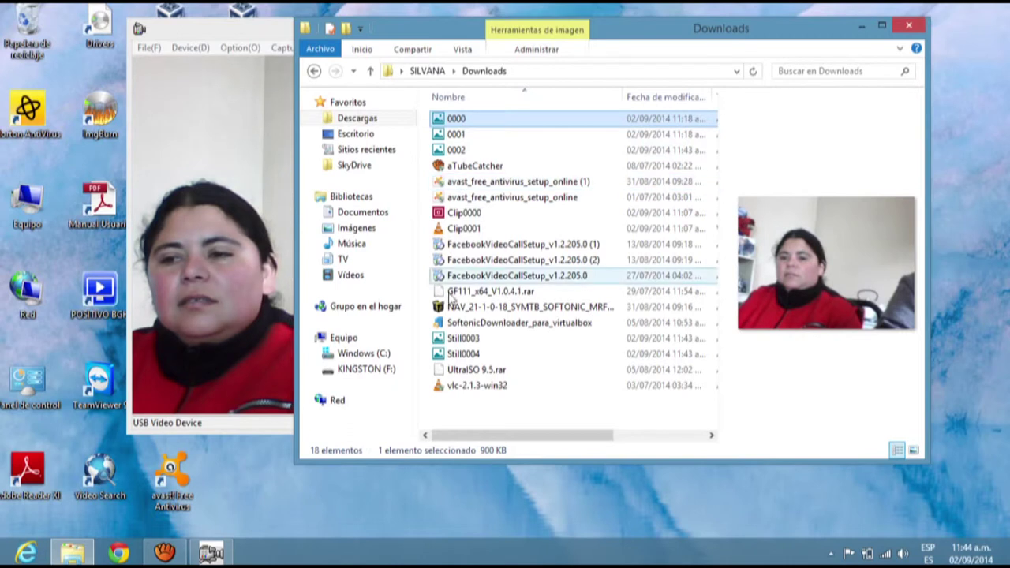
View Still0003 and the next snapshot maximized in Windows Photo Viewer, and close the viewer and File Explorer
left_click(451, 339)
right_click(449, 340)
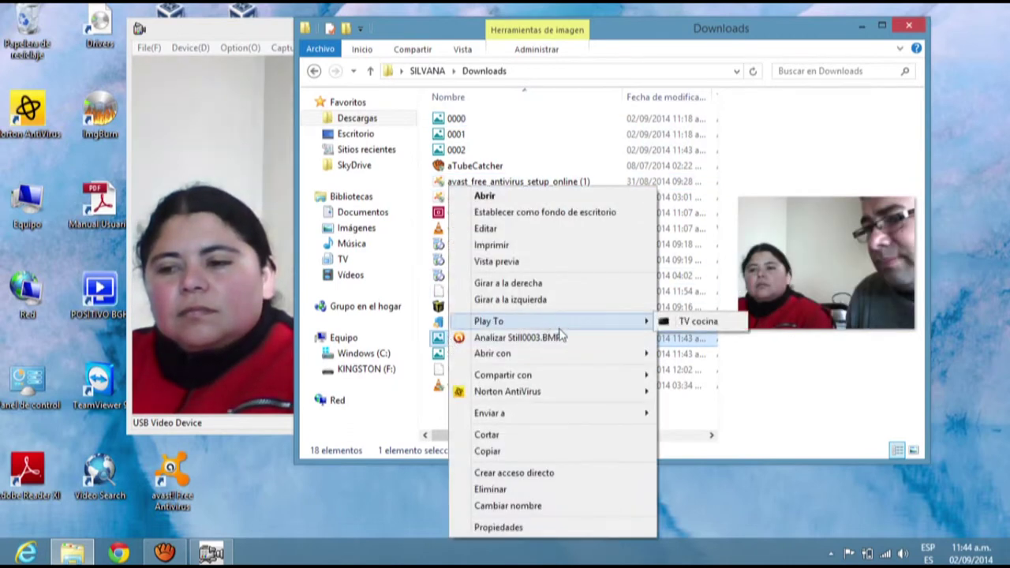
mouse_move(568, 355)
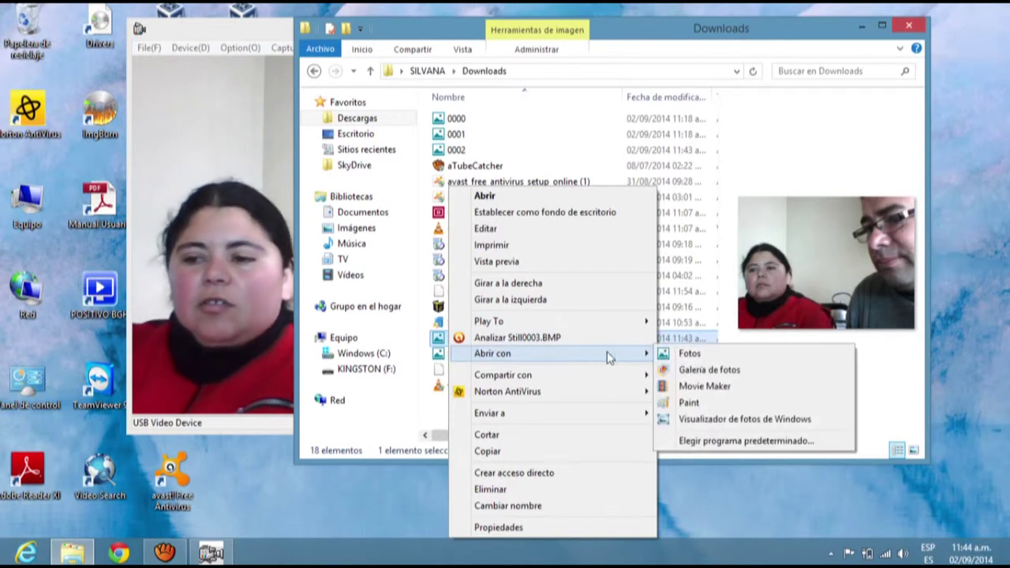
left_click(669, 420)
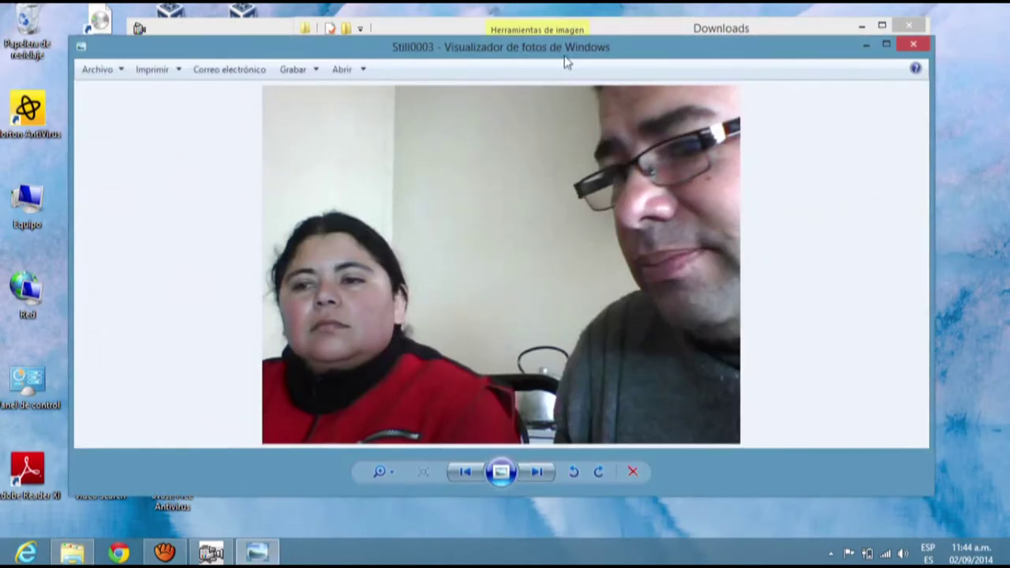
double_click(564, 51)
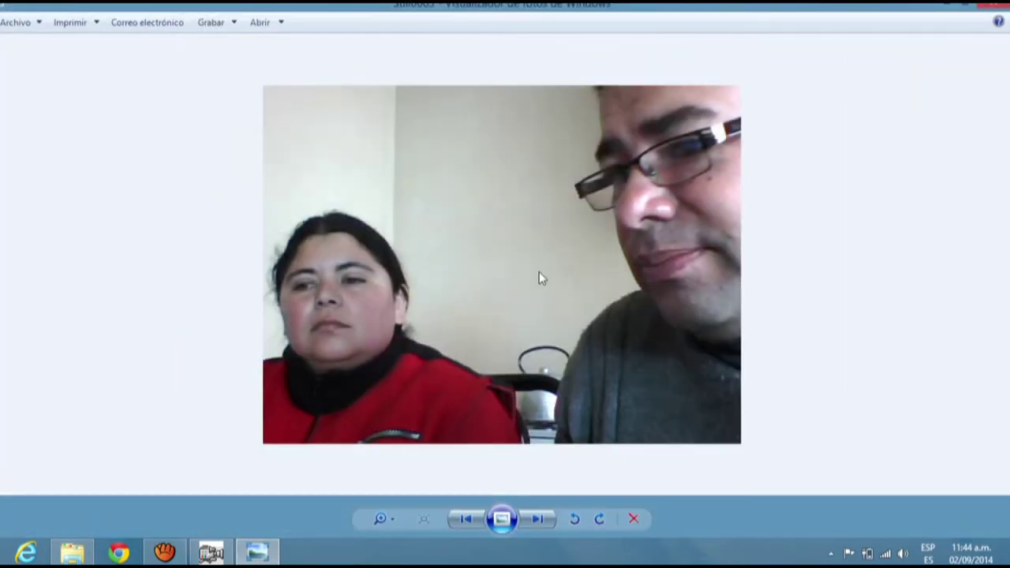
left_click(536, 520)
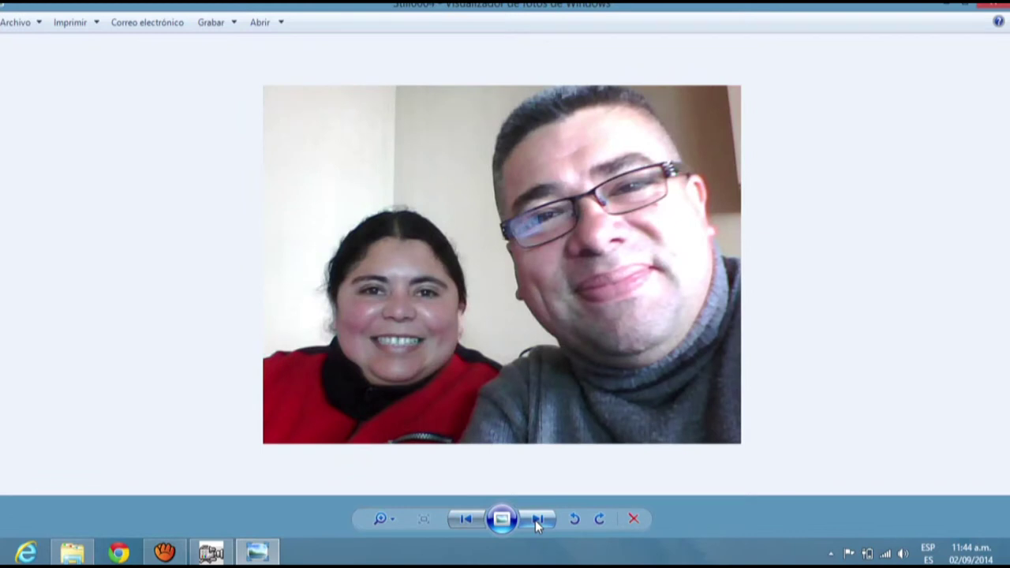
left_click(996, 3)
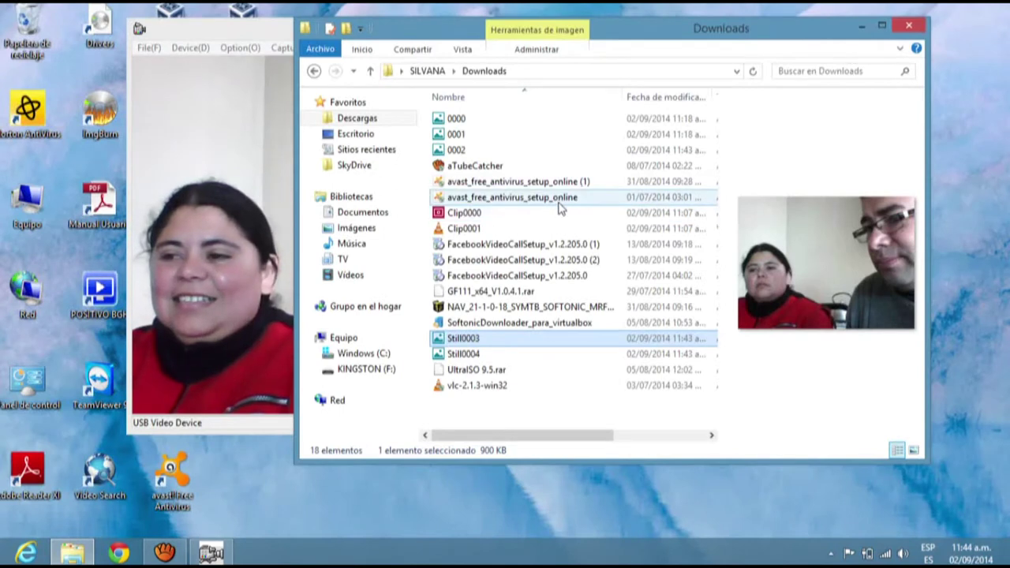
left_click(316, 71)
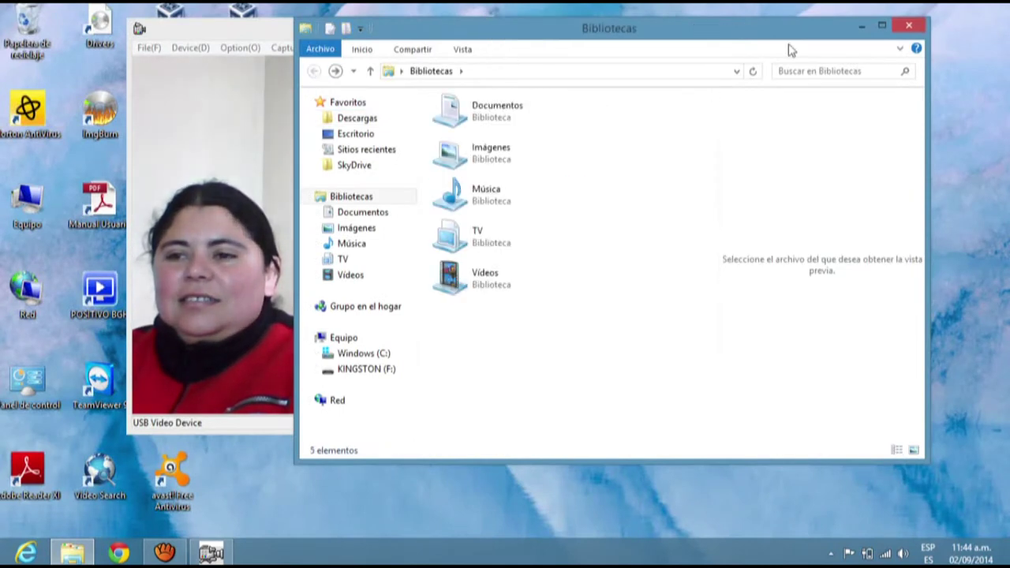
left_click(908, 26)
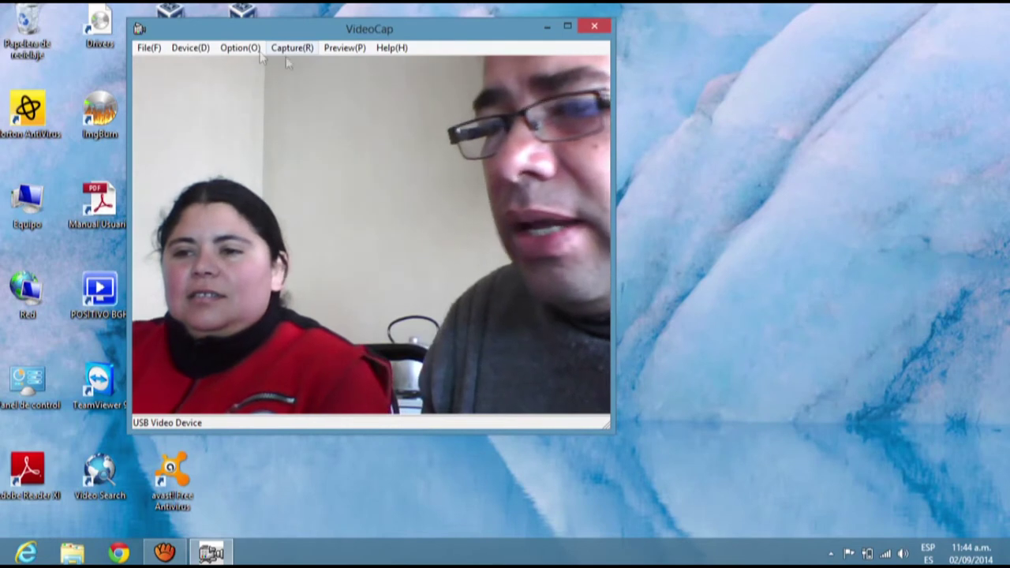
Review the webcam program's capture filter options and the available still image capture sizes
left_click(241, 48)
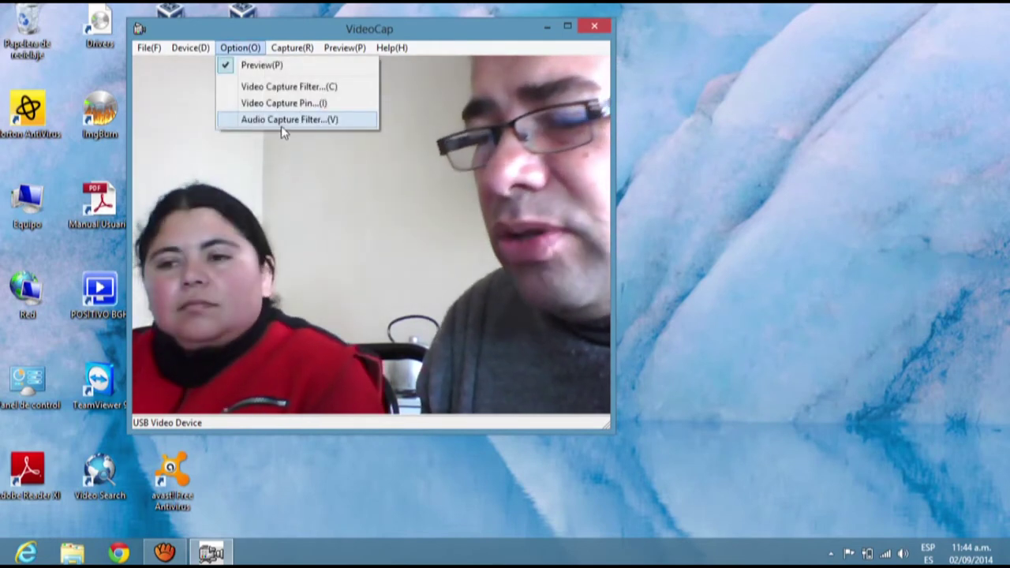
mouse_move(292, 48)
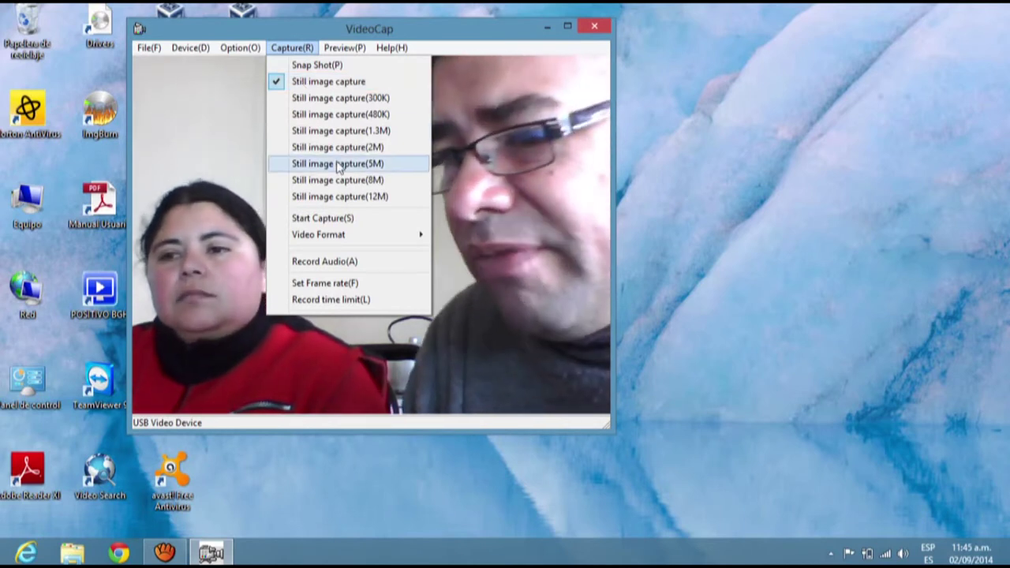
left_click(338, 164)
Turn on audio recording for captures, check the setting and turn it off again
left_click(290, 48)
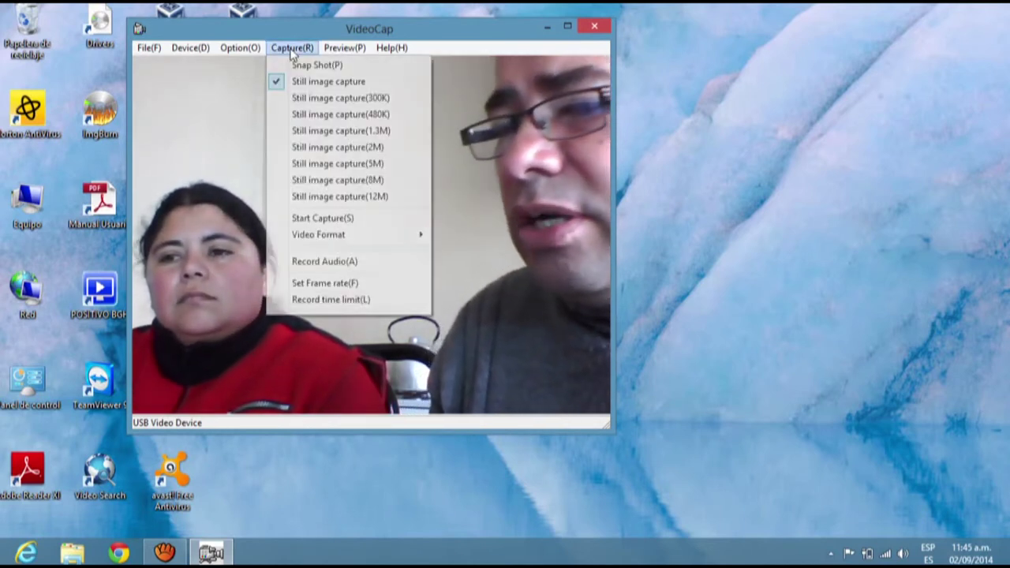
left_click(338, 262)
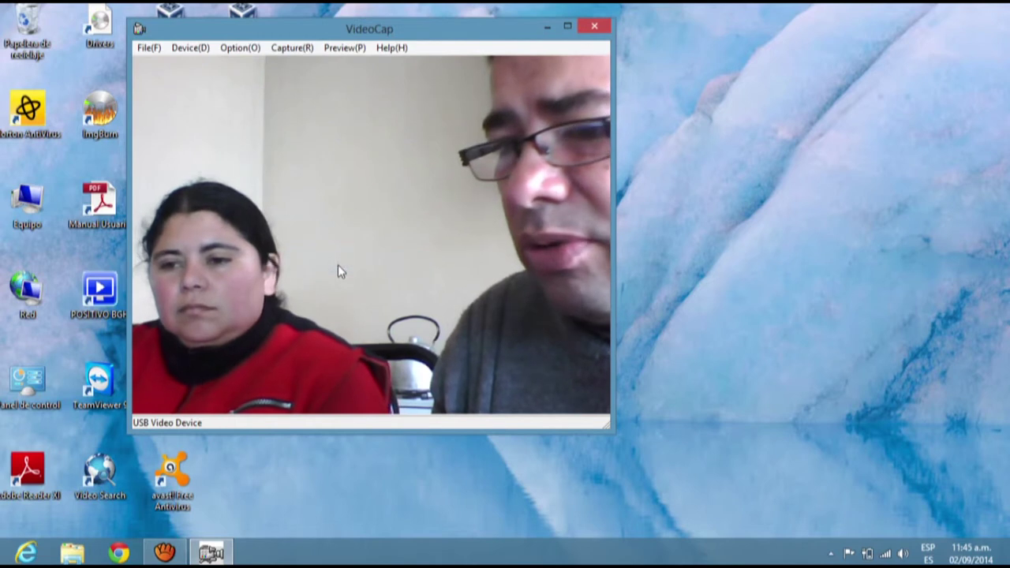
left_click(292, 49)
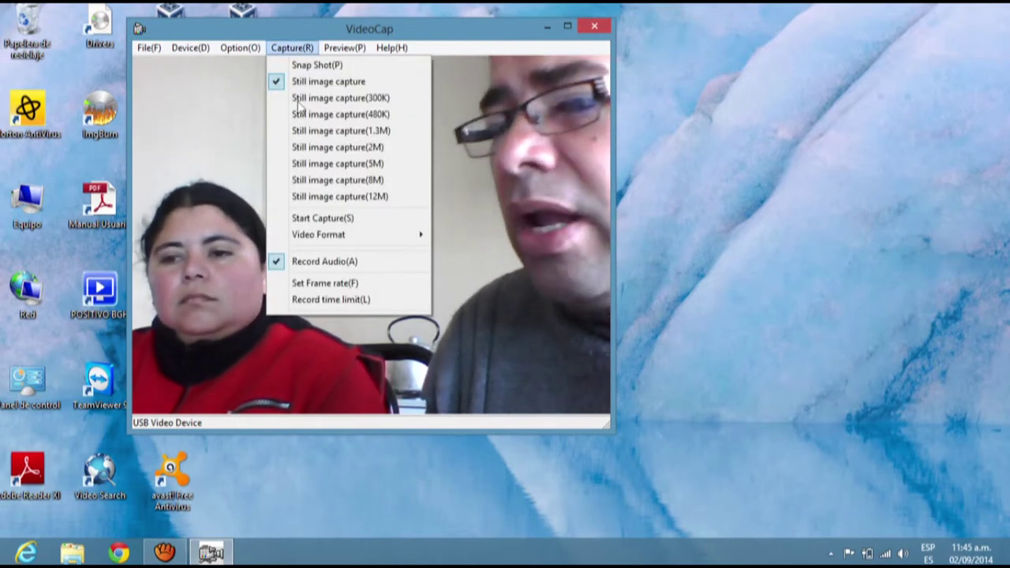
left_click(338, 268)
Keep AVI selected as the video format for captures
left_click(290, 49)
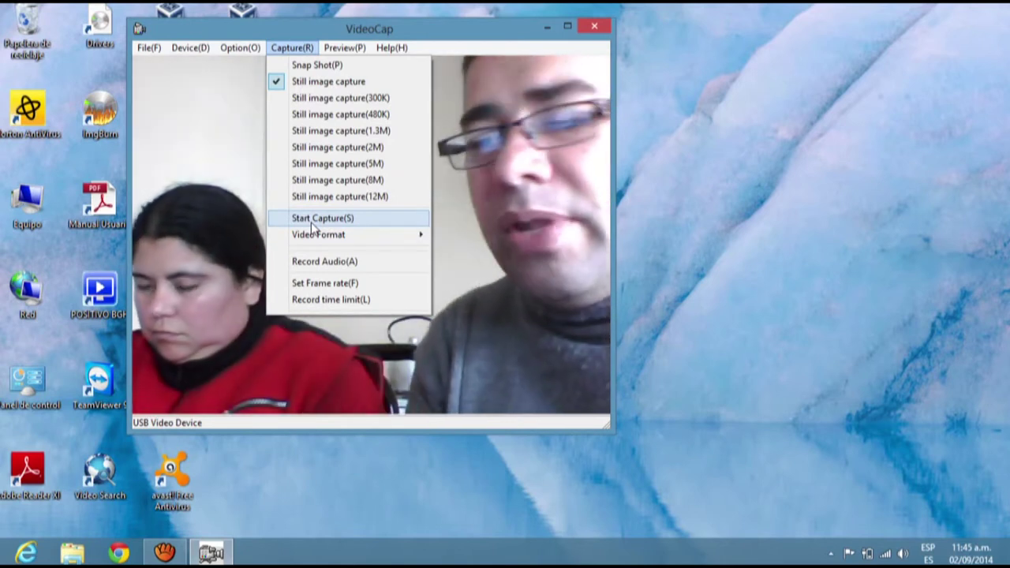
left_click(313, 228)
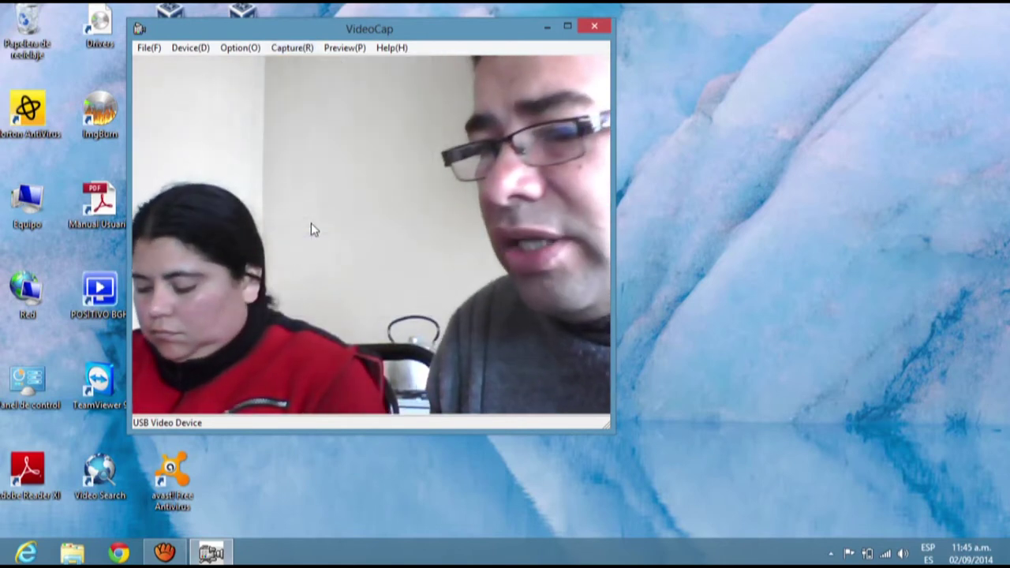
left_click(280, 50)
left_click(280, 51)
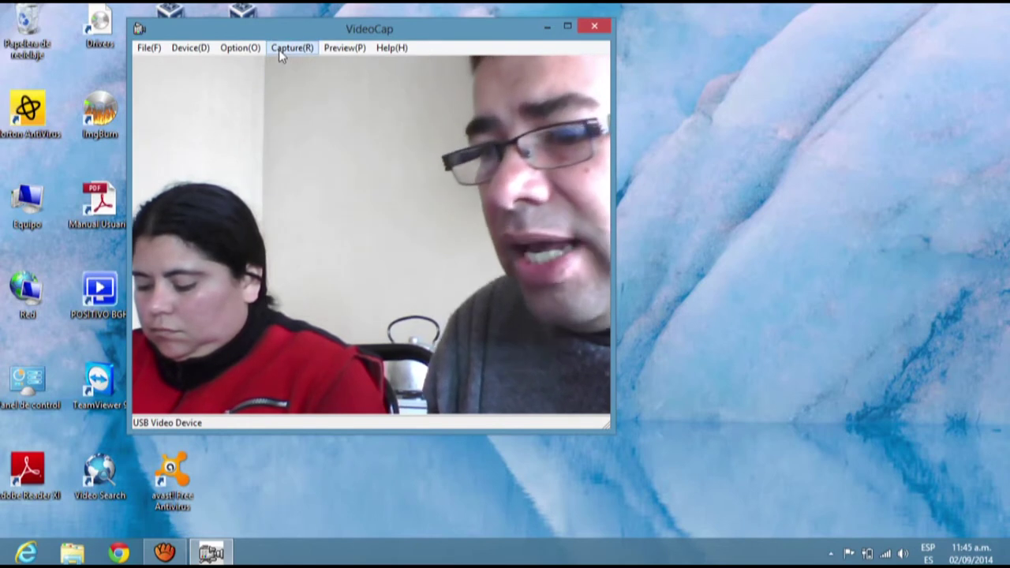
left_click(280, 50)
left_click(280, 51)
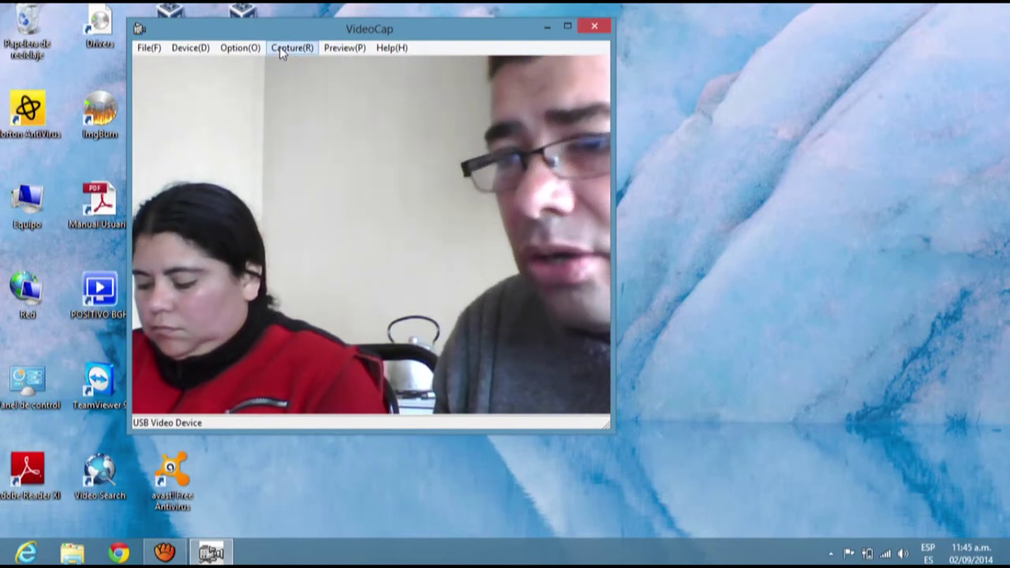
left_click(280, 51)
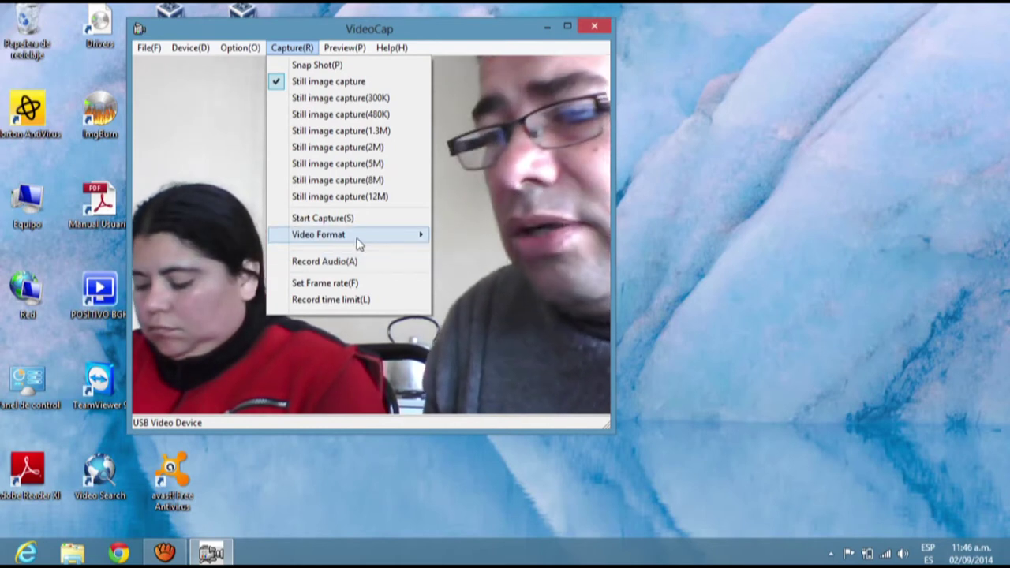
mouse_move(358, 244)
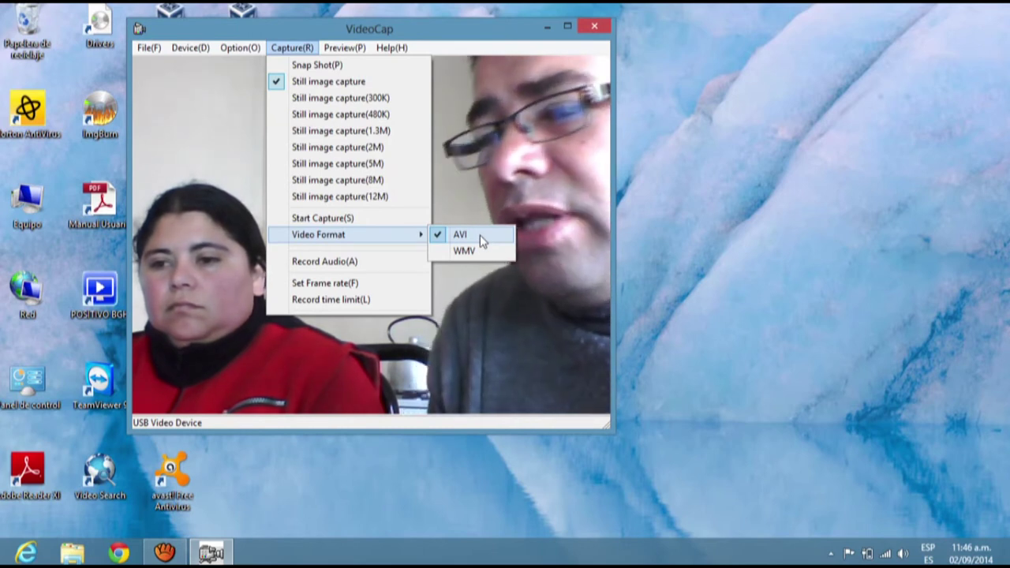
left_click(480, 236)
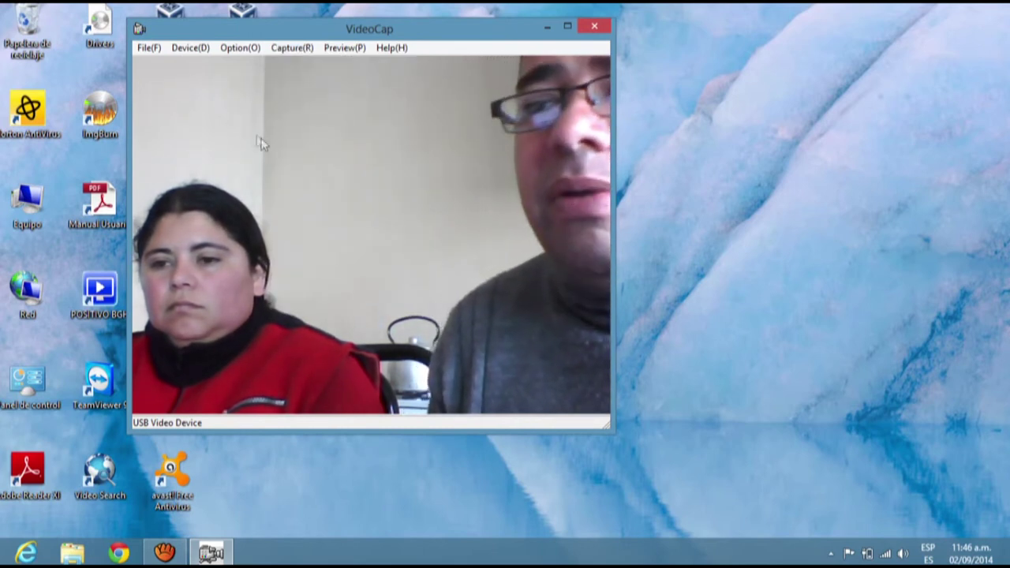
Review the capture frame rate settings and cancel the dialog without applying anything
left_click(292, 47)
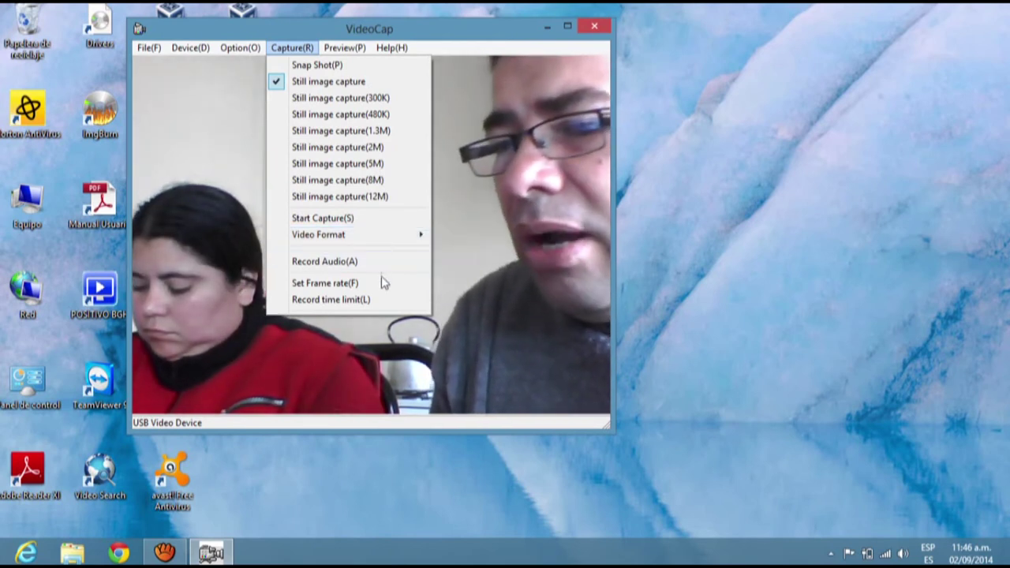
left_click(330, 286)
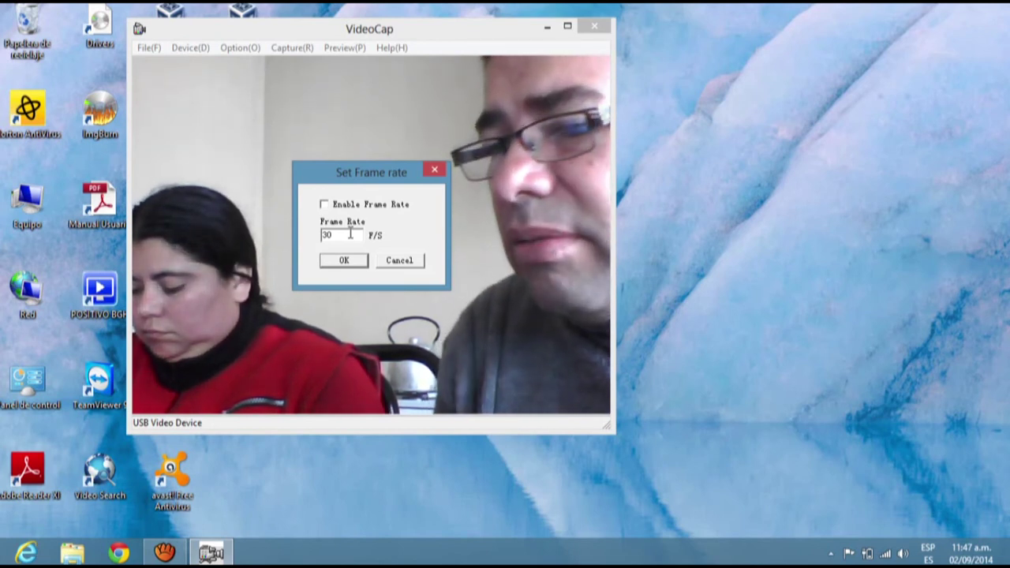
left_click(395, 267)
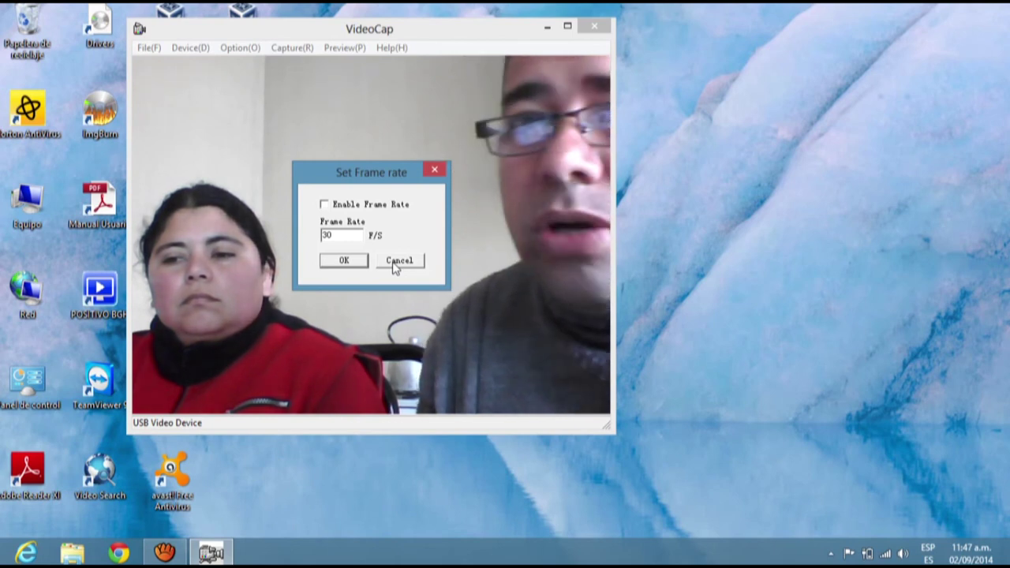
left_click(397, 263)
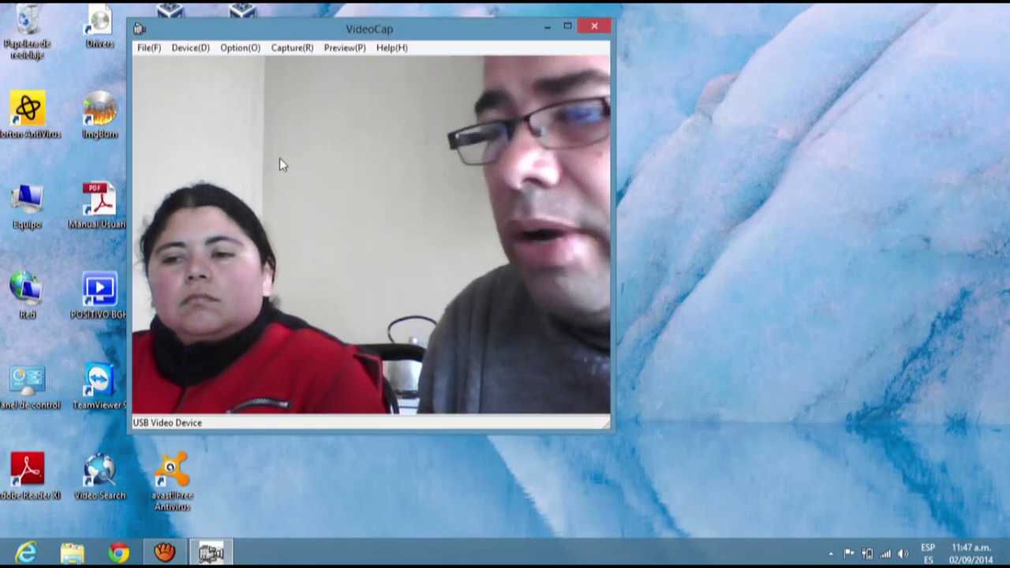
Display the list of capture options
left_click(292, 48)
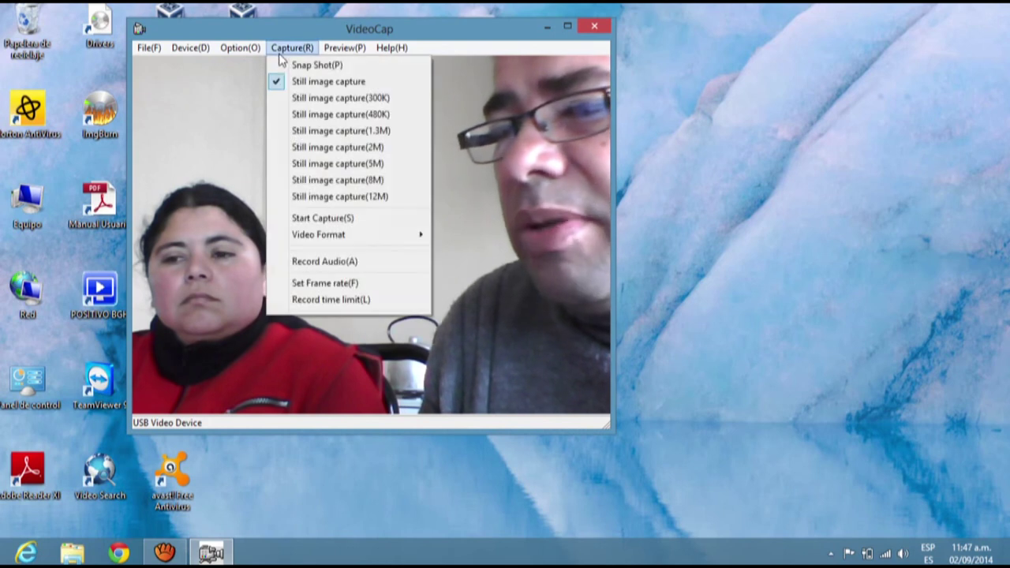